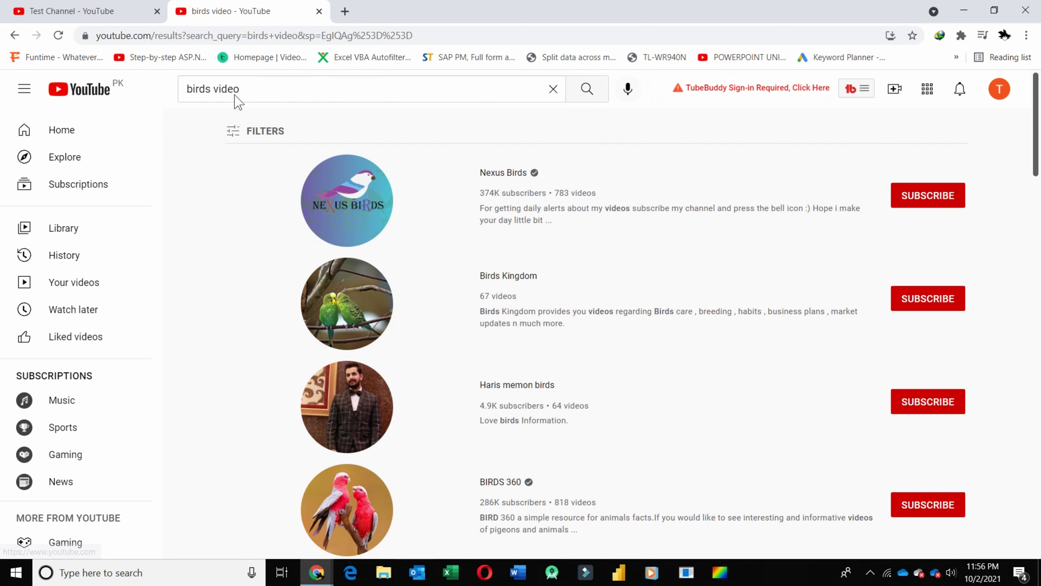
# - Search YouTube for "birds activity", limit the results to channels and look through the existing channel names
pyautogui.click(239, 89)
pyautogui.moveTo(240, 89); pyautogui.dragTo(214, 89)
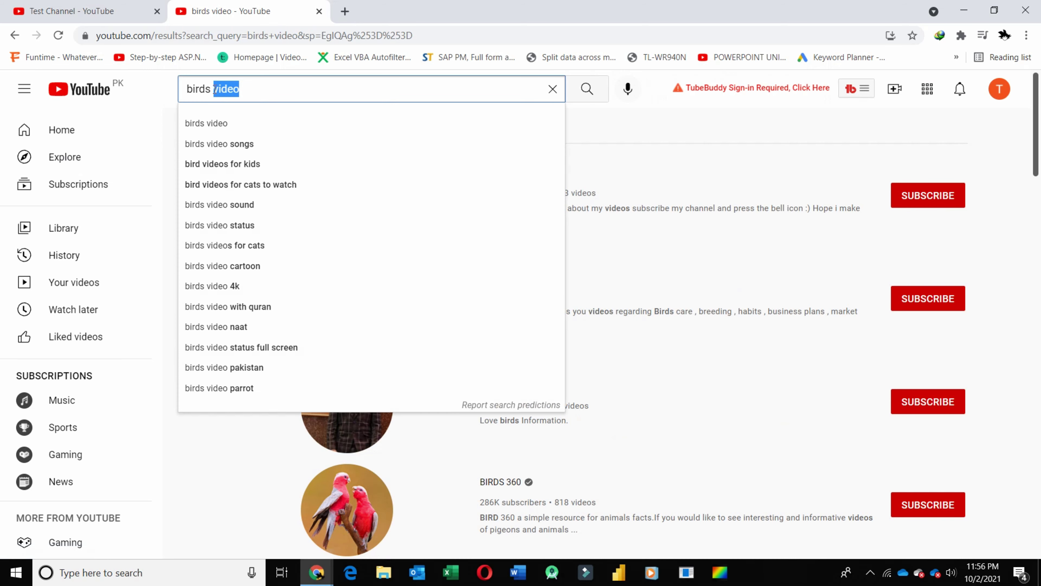
pyautogui.write('activity')
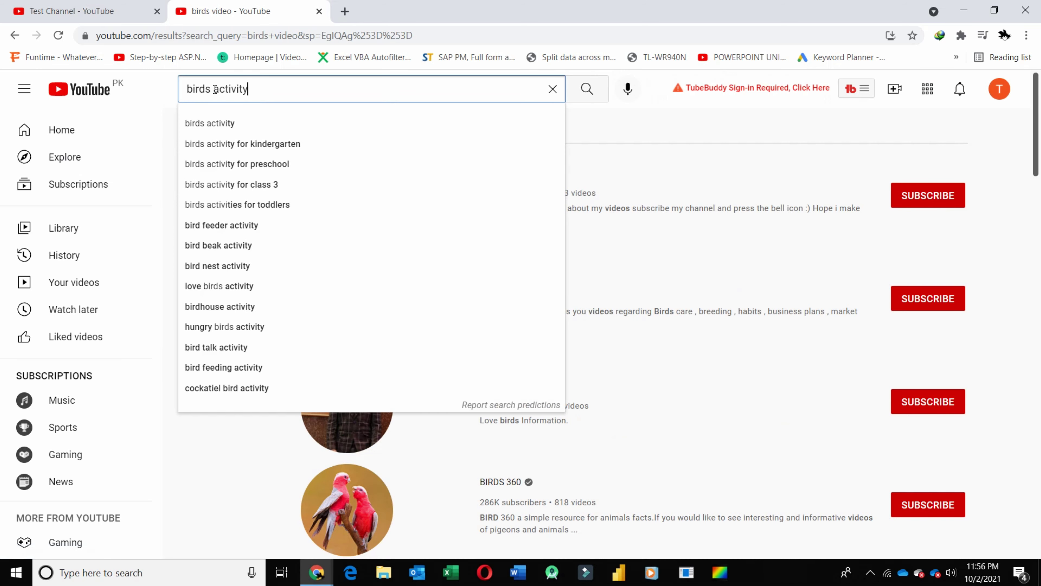
pyautogui.press('Return')
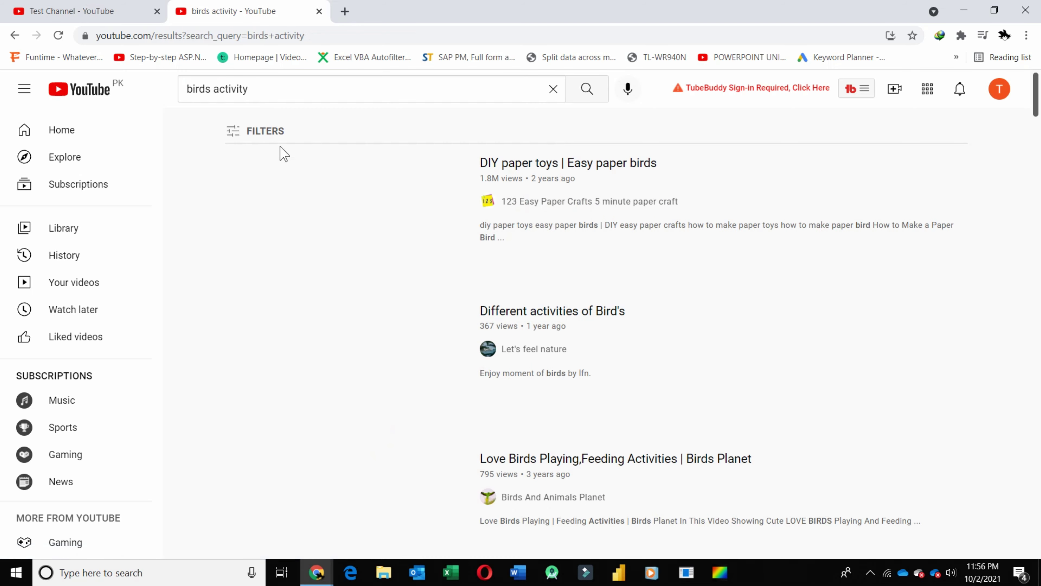
pyautogui.click(266, 133)
pyautogui.click(394, 223)
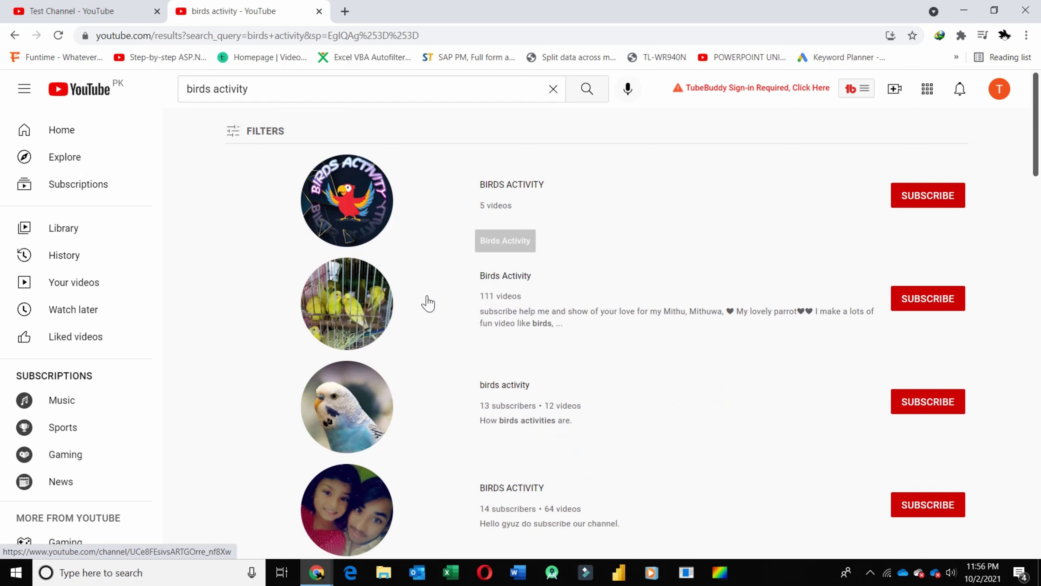
pyautogui.click(1039, 190)
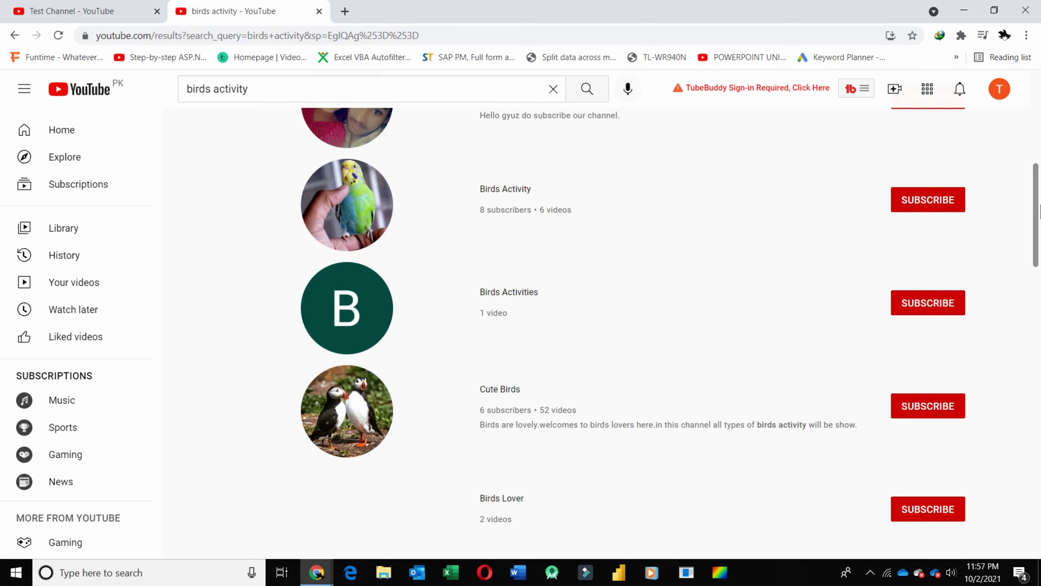
pyautogui.moveTo(1035, 217); pyautogui.dragTo(1011, 97)
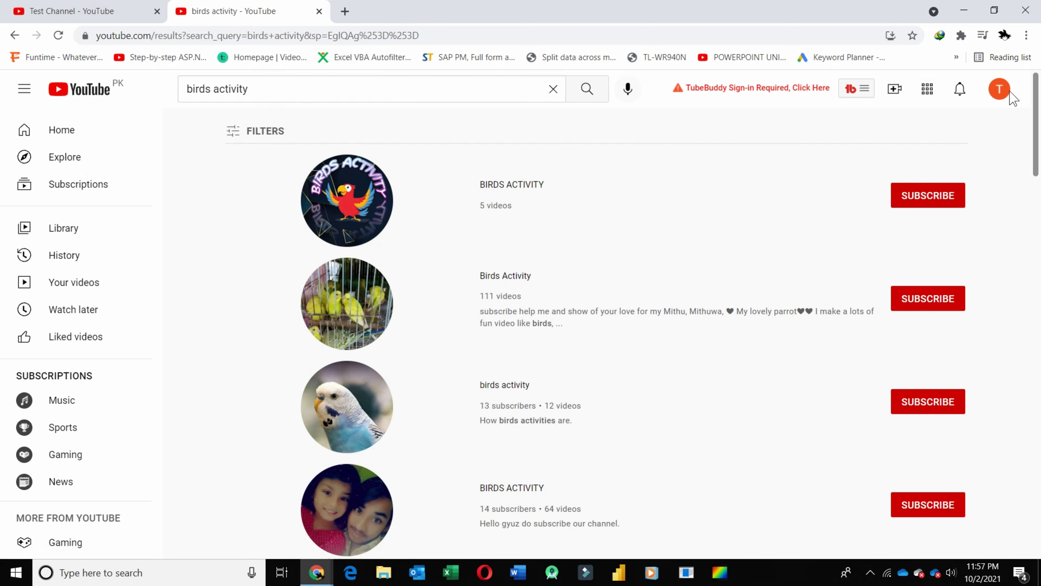
# - Search for "Cute birds activity", filter the results to channels and check whether that exact channel name is already in use
pyautogui.click(296, 93)
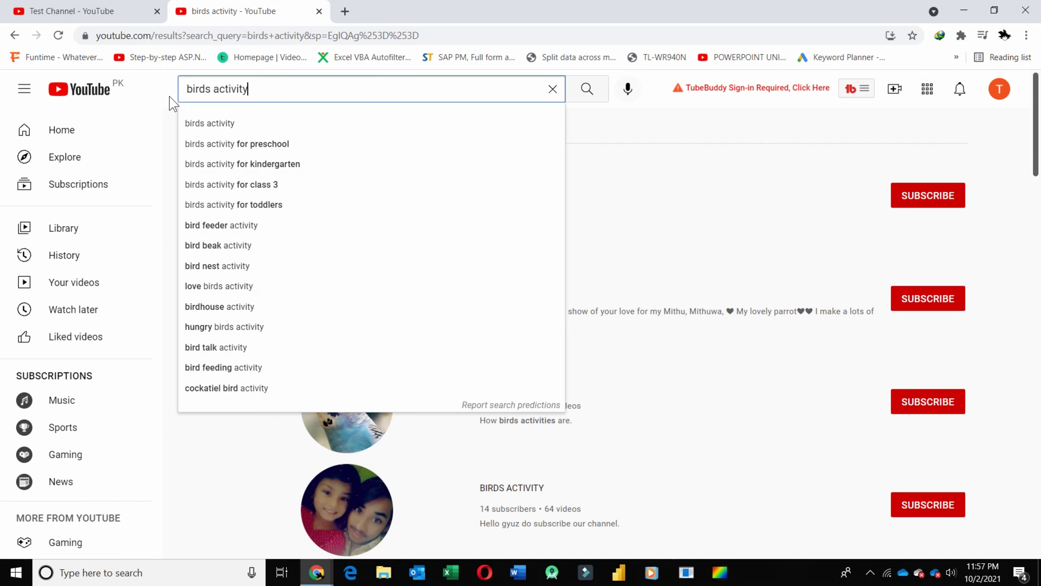
pyautogui.click(188, 92)
pyautogui.write('Cute')
pyautogui.press('Return')
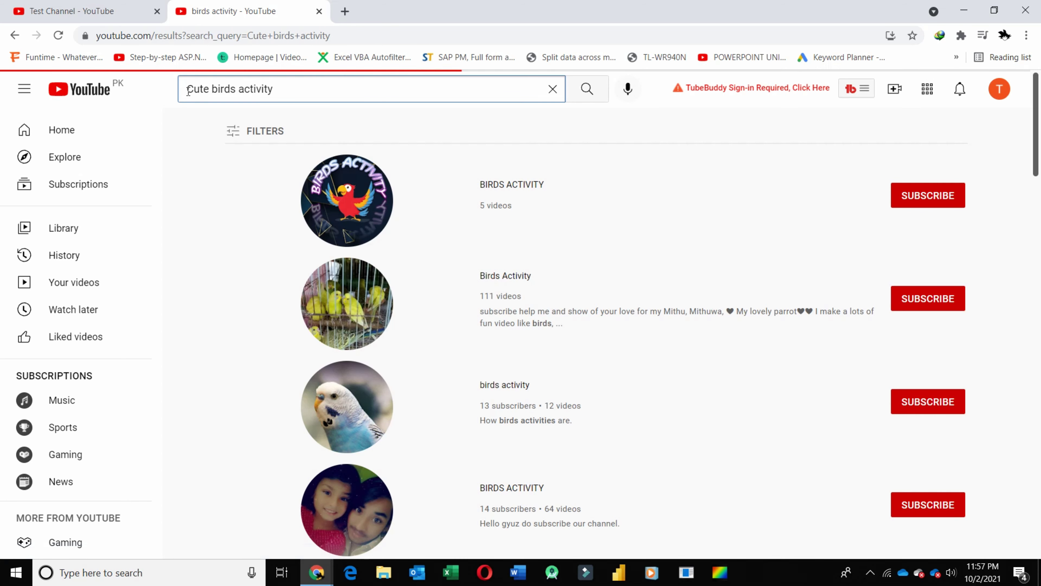
pyautogui.click(265, 131)
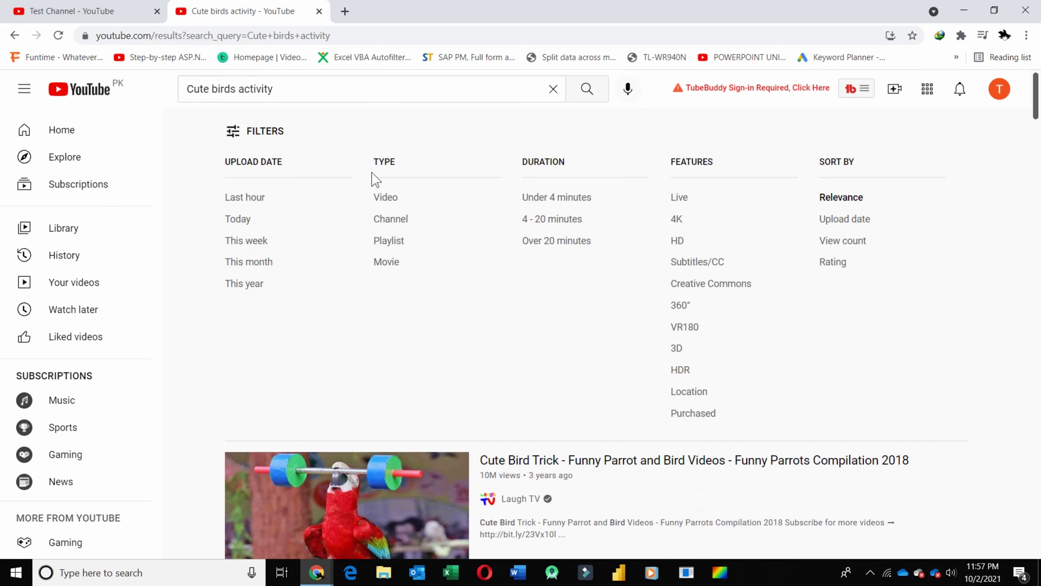
pyautogui.click(385, 221)
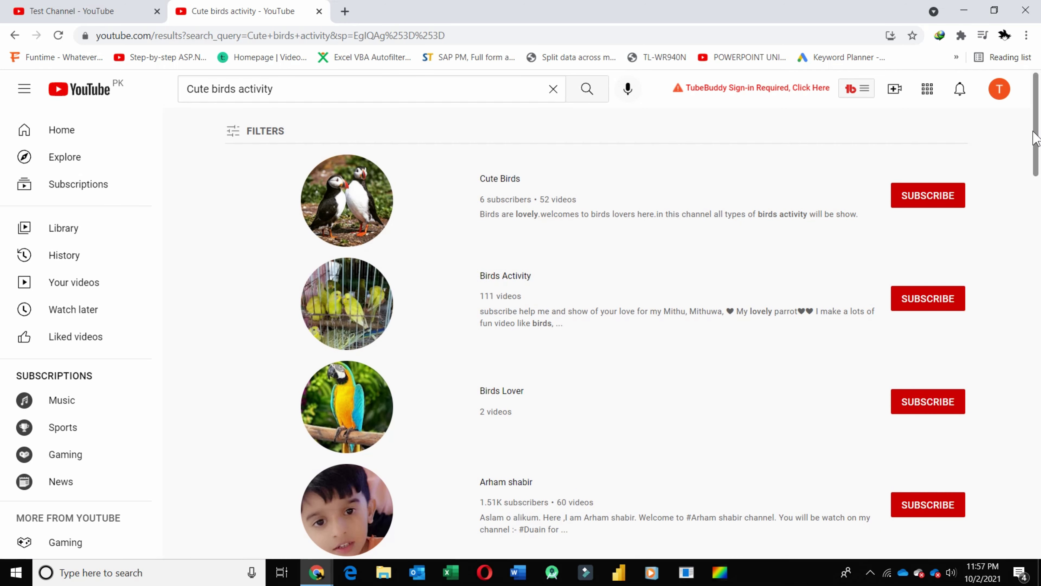
pyautogui.moveTo(1036, 133); pyautogui.dragTo(1039, 496)
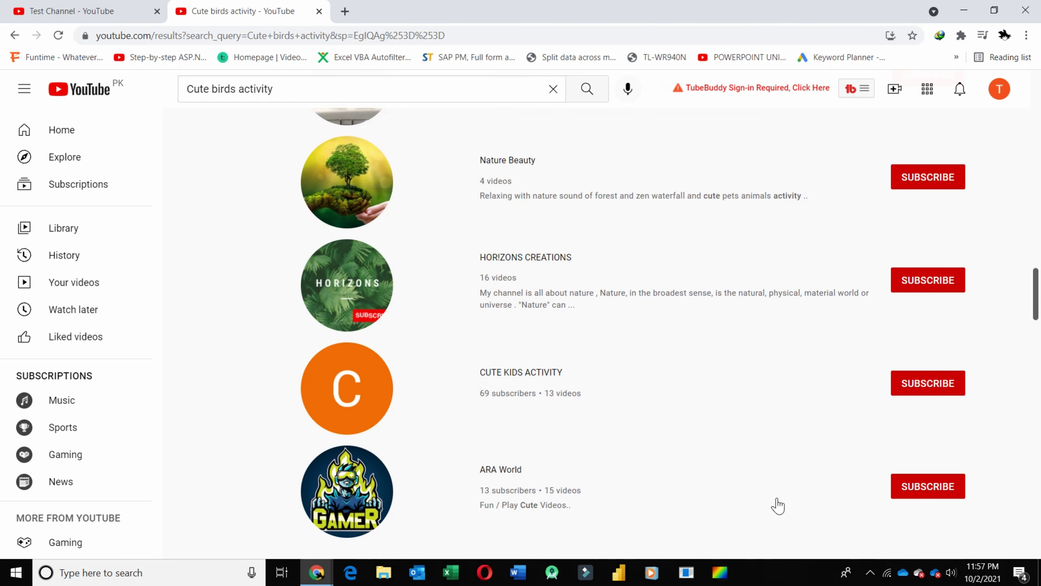
pyautogui.moveTo(1039, 297); pyautogui.dragTo(1039, 90)
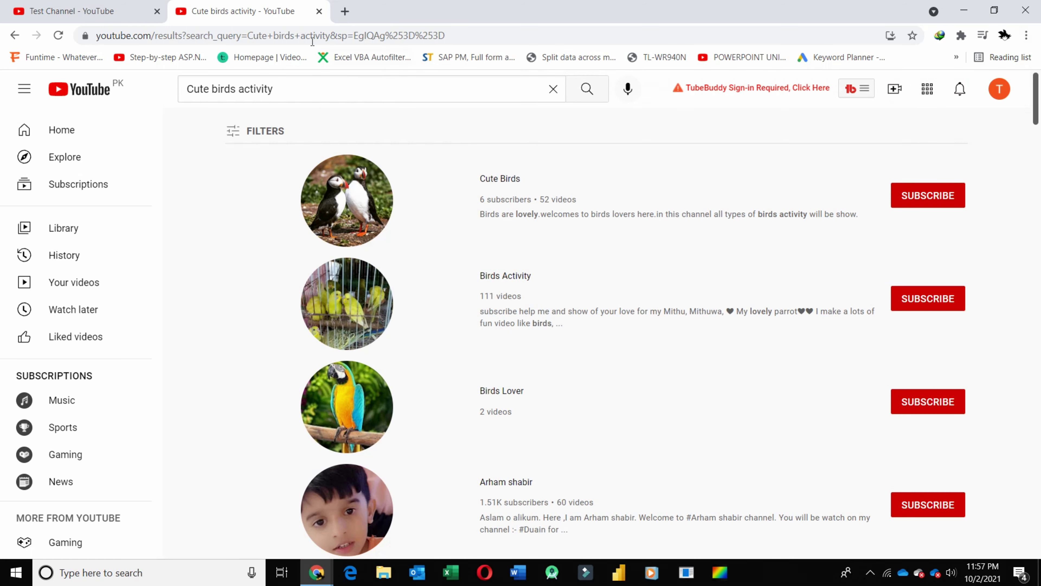
pyautogui.click(286, 89)
pyautogui.moveTo(272, 89); pyautogui.dragTo(139, 94)
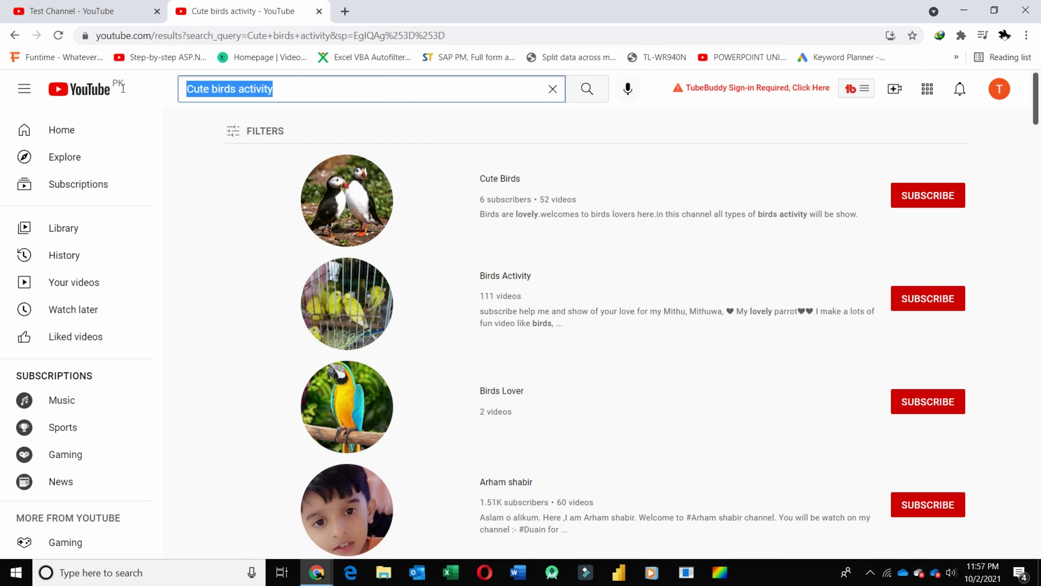
# - Go to Test Channel's management pages in YouTube Studio and open the basic info of its channel customization
pyautogui.click(63, 12)
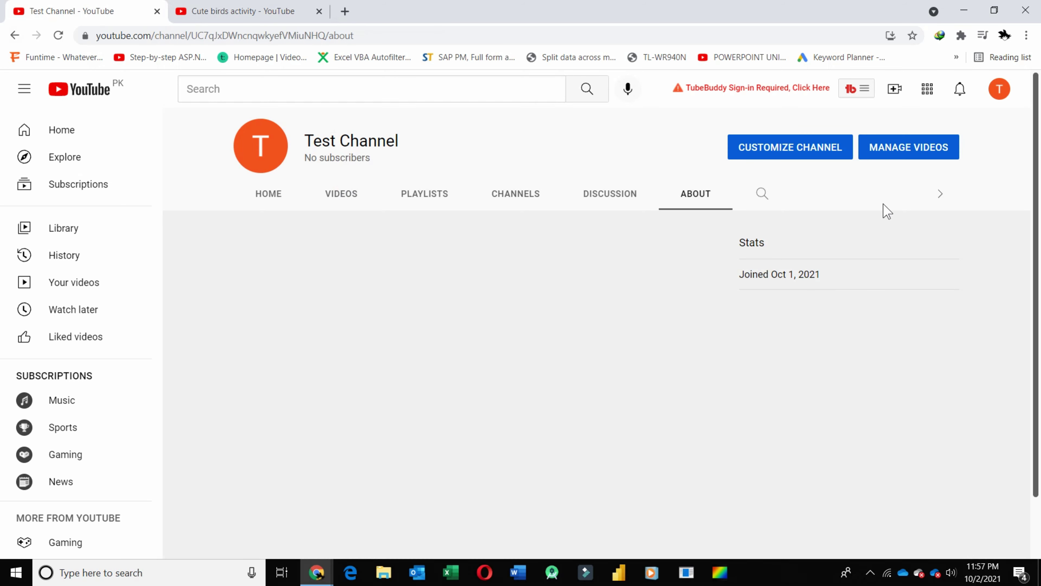
pyautogui.click(902, 147)
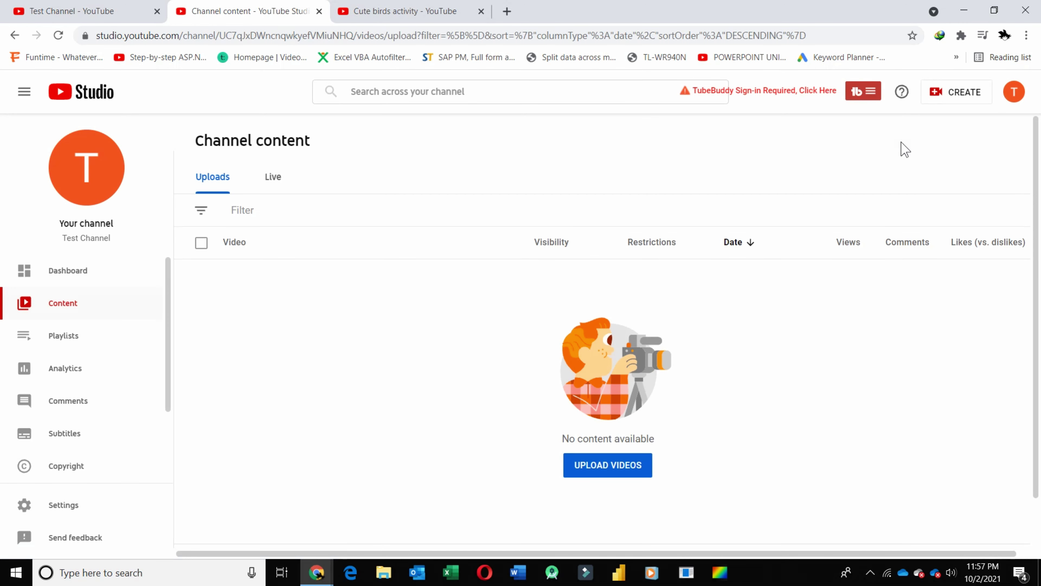
pyautogui.moveTo(167, 319); pyautogui.dragTo(168, 430)
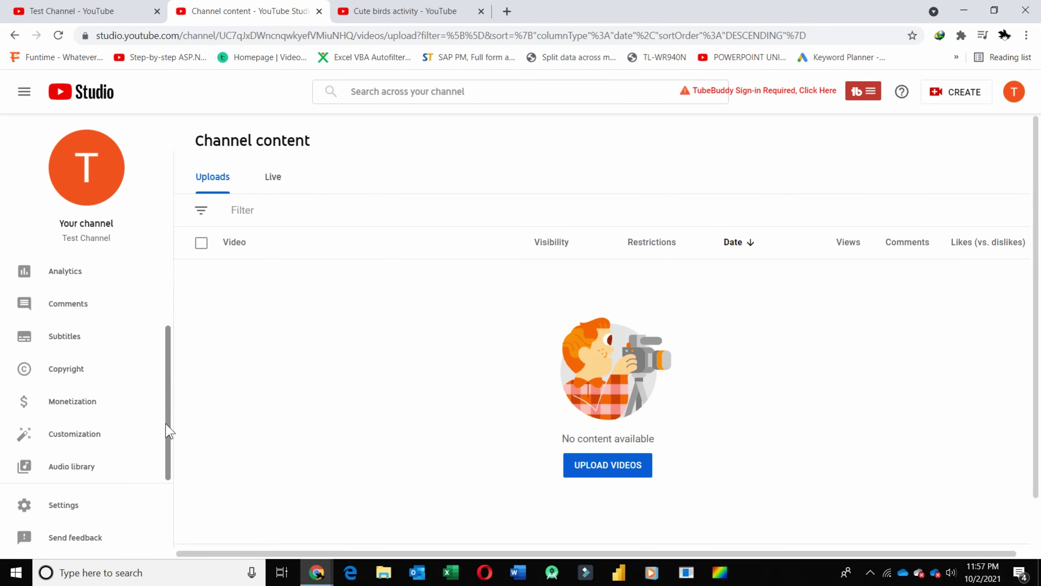
pyautogui.click(83, 442)
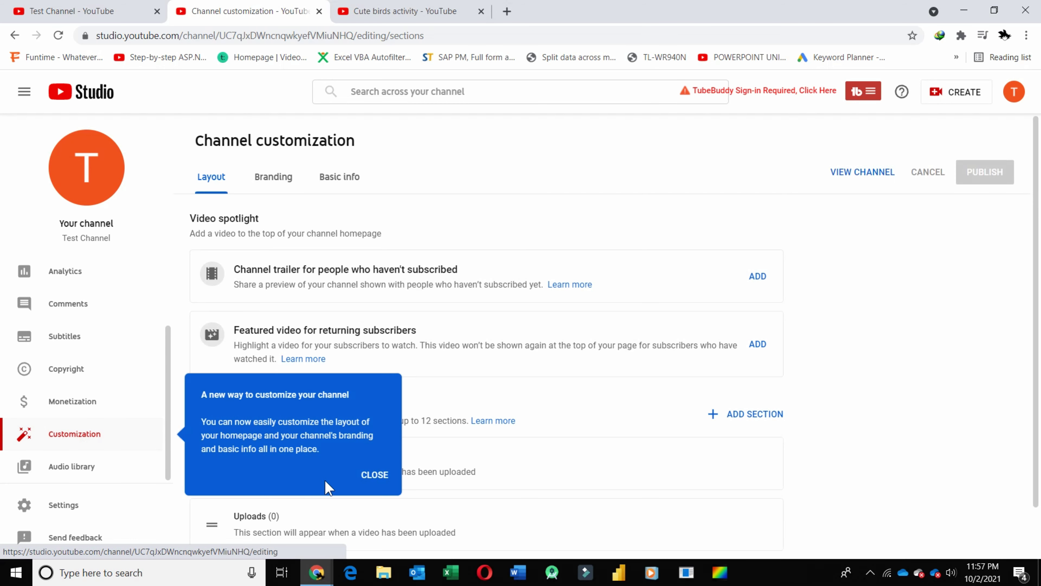
pyautogui.click(360, 479)
pyautogui.click(331, 180)
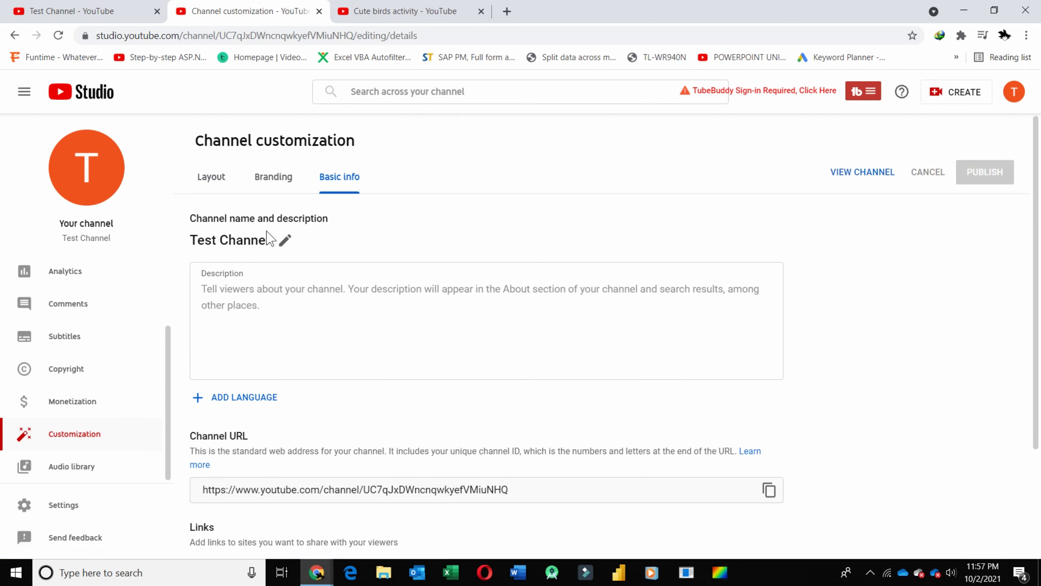
# - Rename the channel as "Cute Birds Activity" in its basic info
pyautogui.click(287, 242)
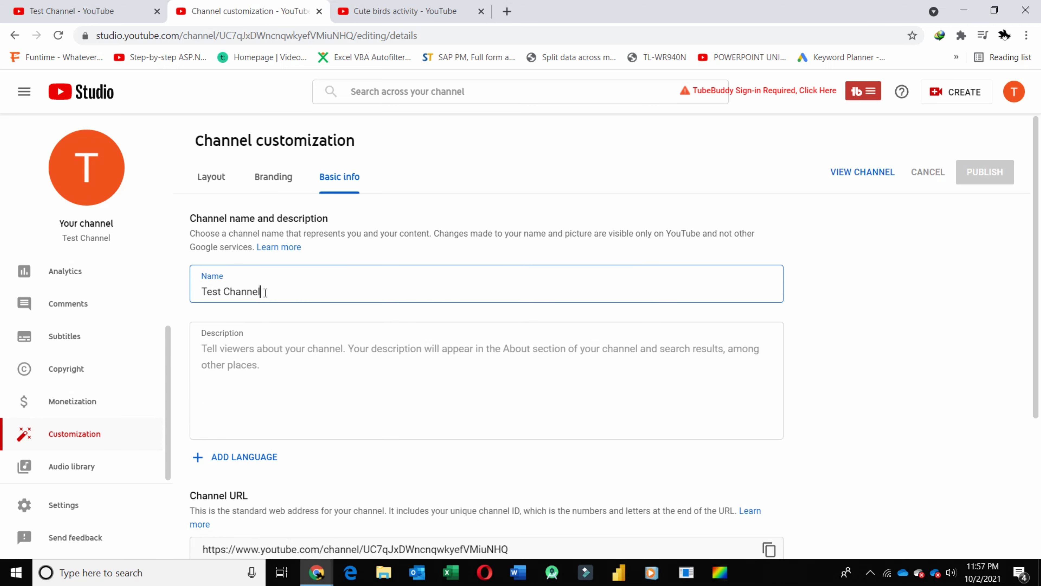
pyautogui.moveTo(264, 292); pyautogui.dragTo(159, 295)
pyautogui.write('Cut')
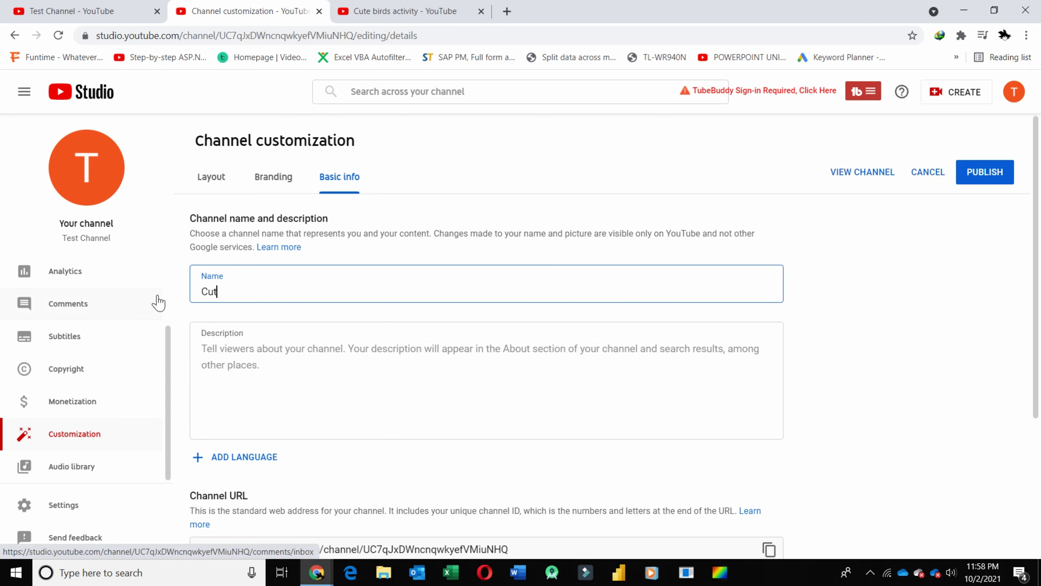
pyautogui.write('e Birds Activity')
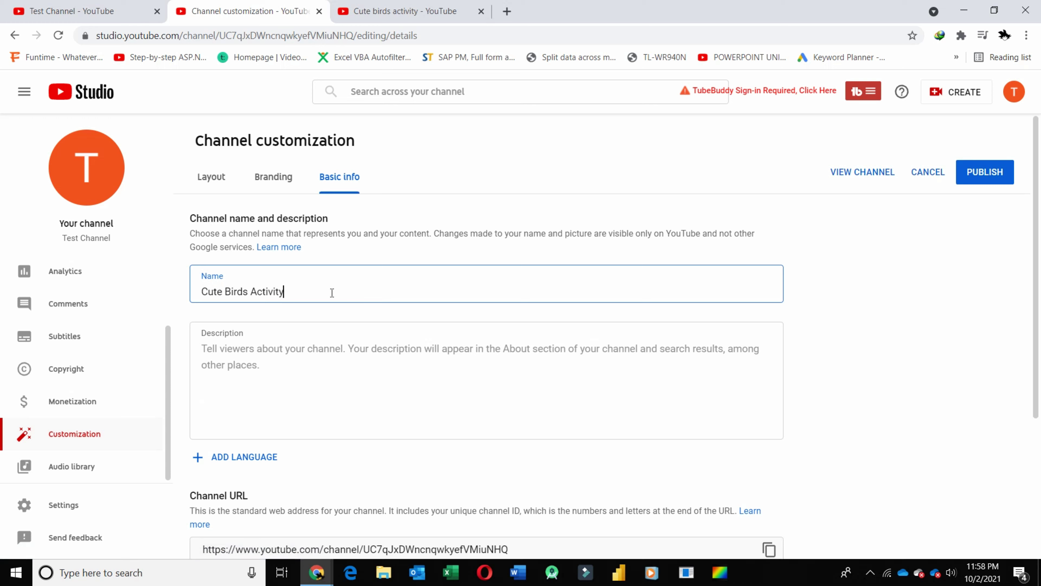
pyautogui.click(306, 365)
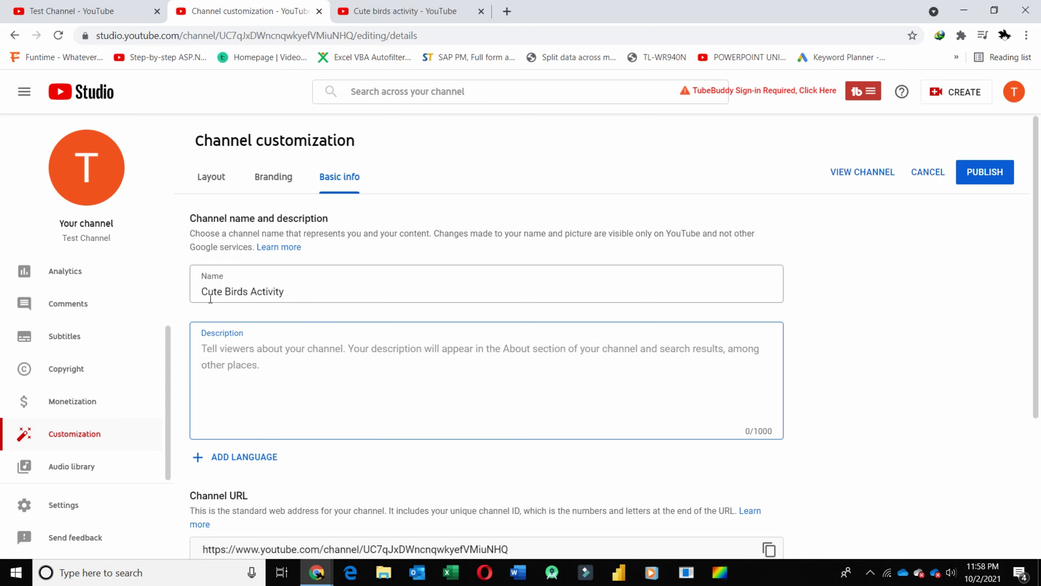
pyautogui.click(309, 294)
pyautogui.click(313, 378)
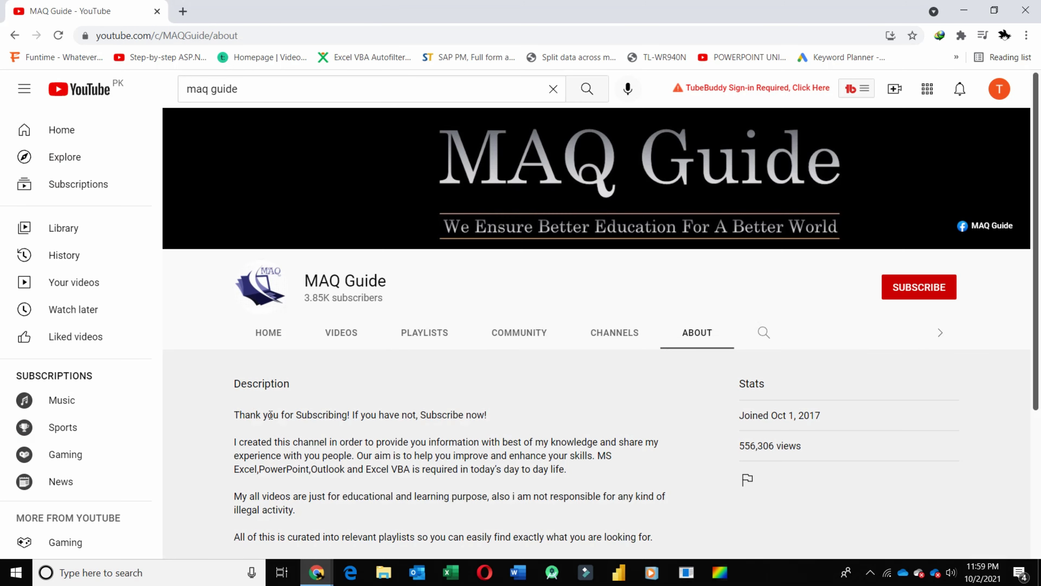
# - Copy "Thank you for Subscribing! If you have not, Subscribe now!" from the MAQ Guide channel's description into the new channel's description
pyautogui.scroll(-3, 1037, 258)
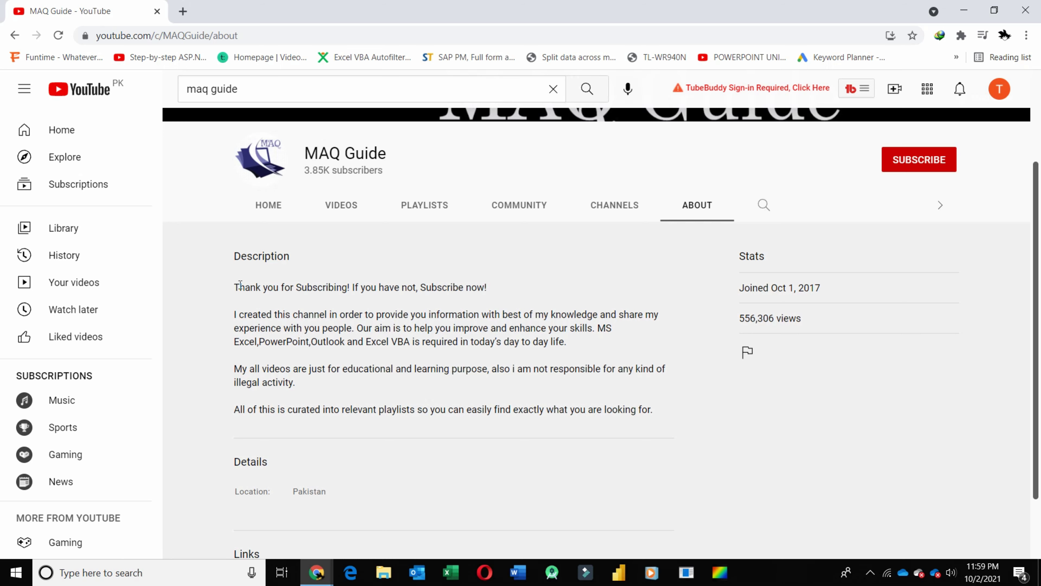
pyautogui.moveTo(241, 284); pyautogui.dragTo(502, 295)
pyautogui.hotkey('ctrl', 'c')
pyautogui.hotkey('alt', 'Tab')
pyautogui.click(414, 376)
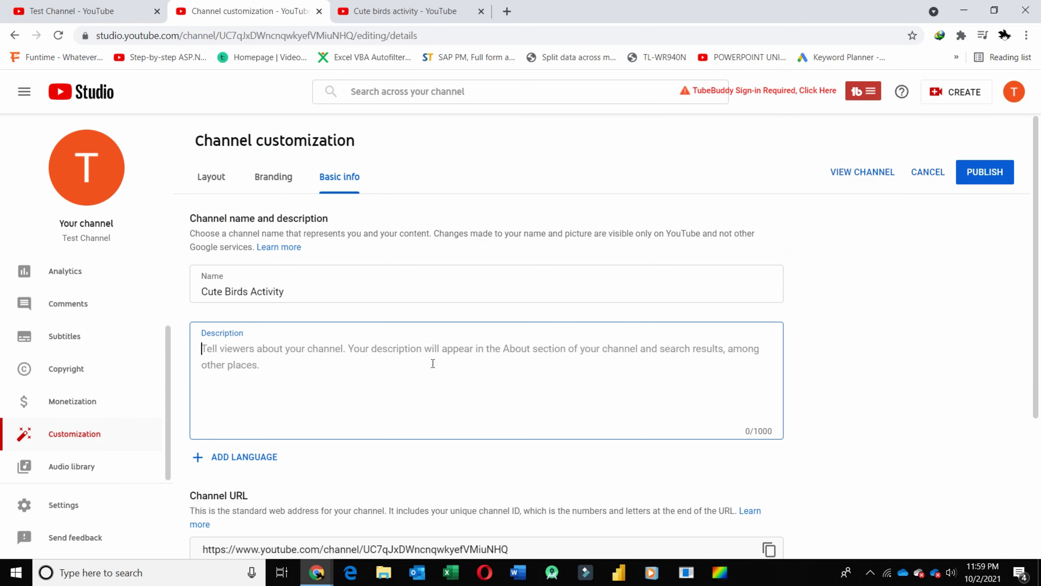
pyautogui.hotkey('ctrl', 'v')
pyautogui.press('Return')
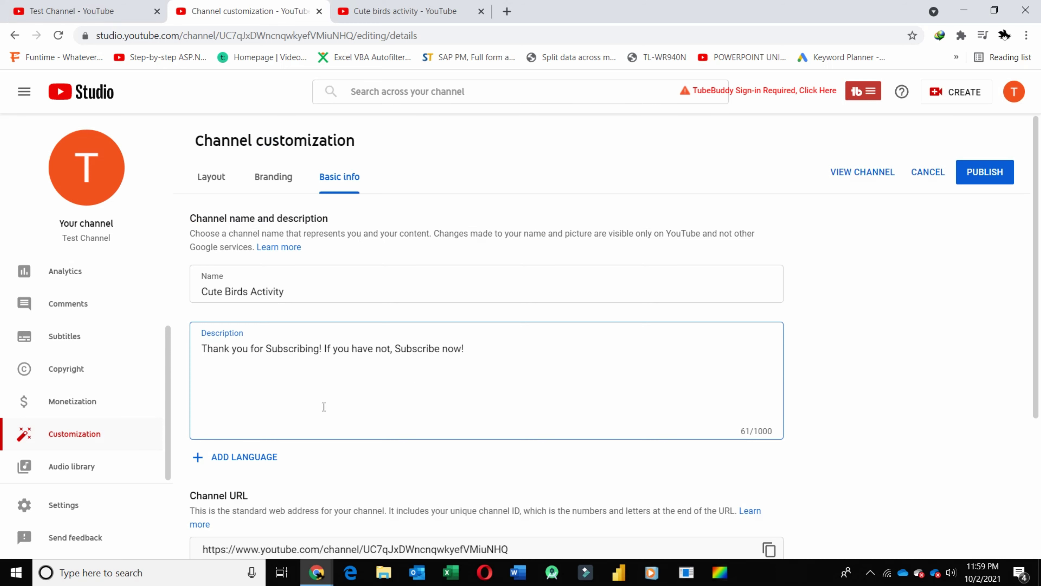
# - Copy the channel name into a new paragraph of the description and end it with ".."
pyautogui.click(286, 292)
pyautogui.moveTo(286, 292); pyautogui.dragTo(171, 297)
pyautogui.hotkey('ctrl', 'c')
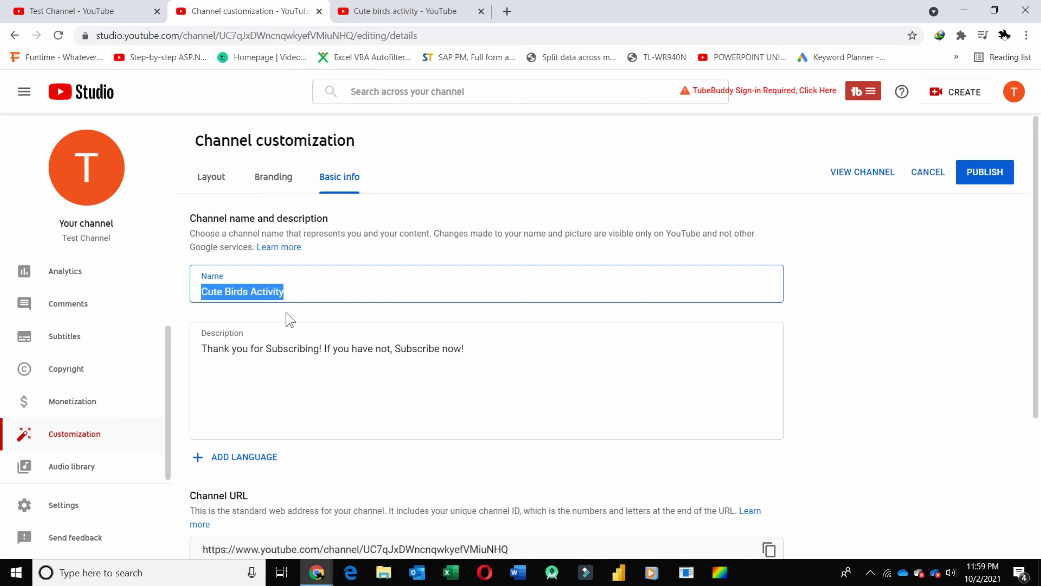
pyautogui.click(296, 390)
pyautogui.hotkey('ctrl', 'v')
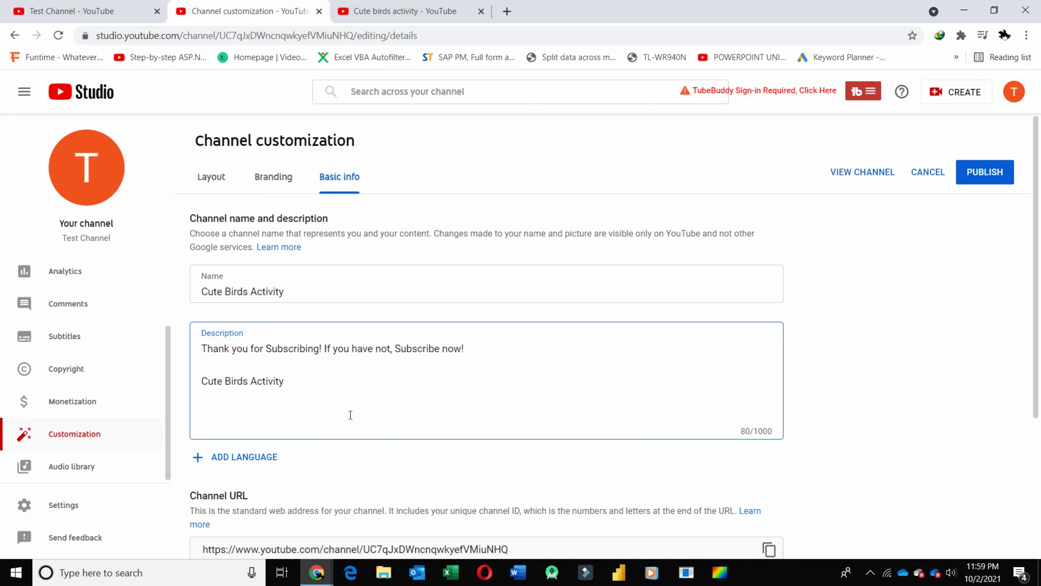
pyautogui.write('..')
# - Reword the description's second paragraph to read "Daily upload Cute Birds Activities.."
pyautogui.click(201, 385)
pyautogui.write('Daily up')
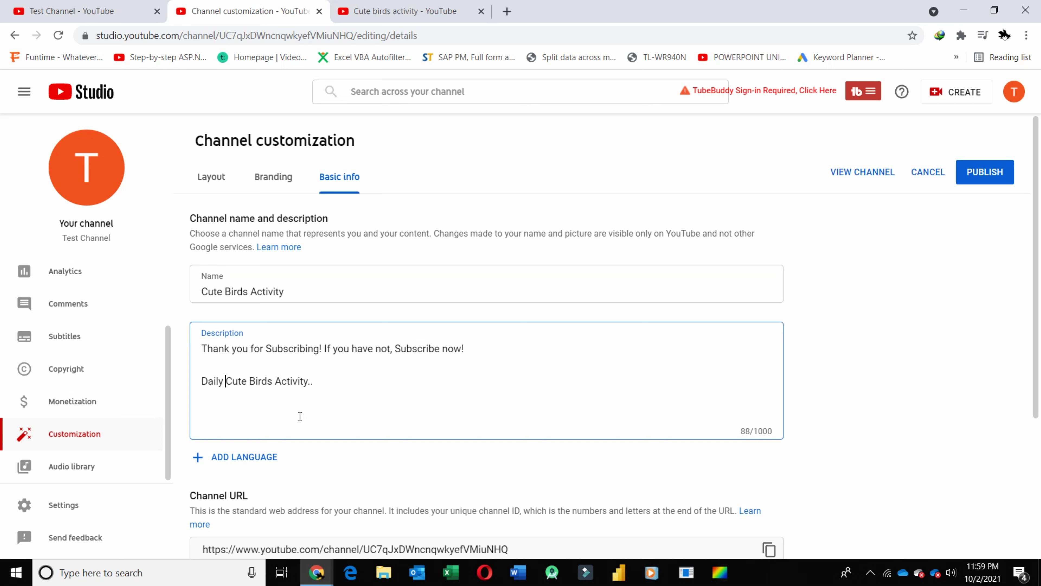
pyautogui.write('load')
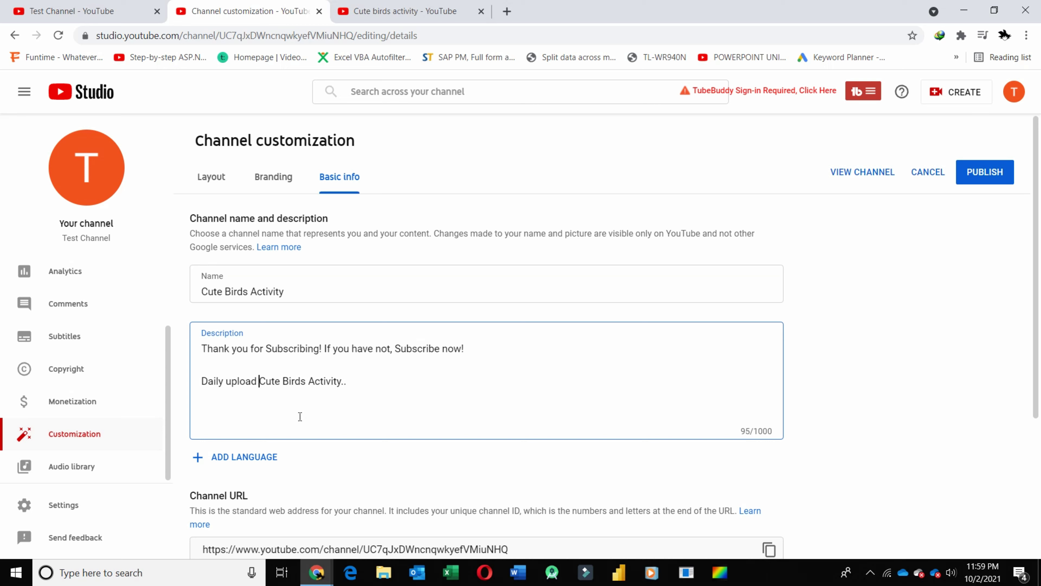
pyautogui.press('End')
pyautogui.press('BackSpace')
pyautogui.write('ies.')
pyautogui.click(285, 407)
pyautogui.scroll(-3, 558, 397)
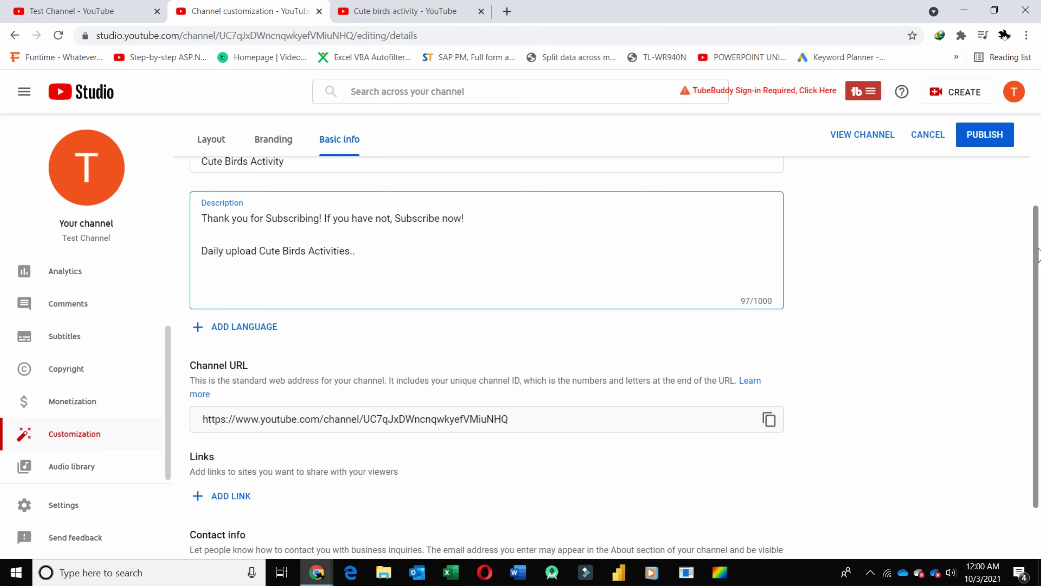
pyautogui.scroll(-2, 1037, 253)
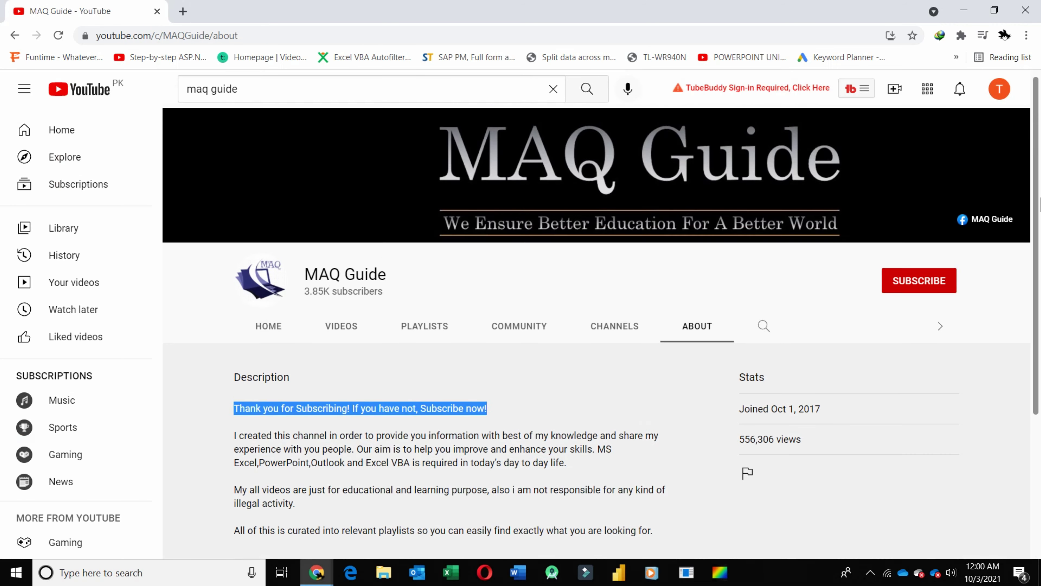
pyautogui.hotkey('alt', 'Tab')
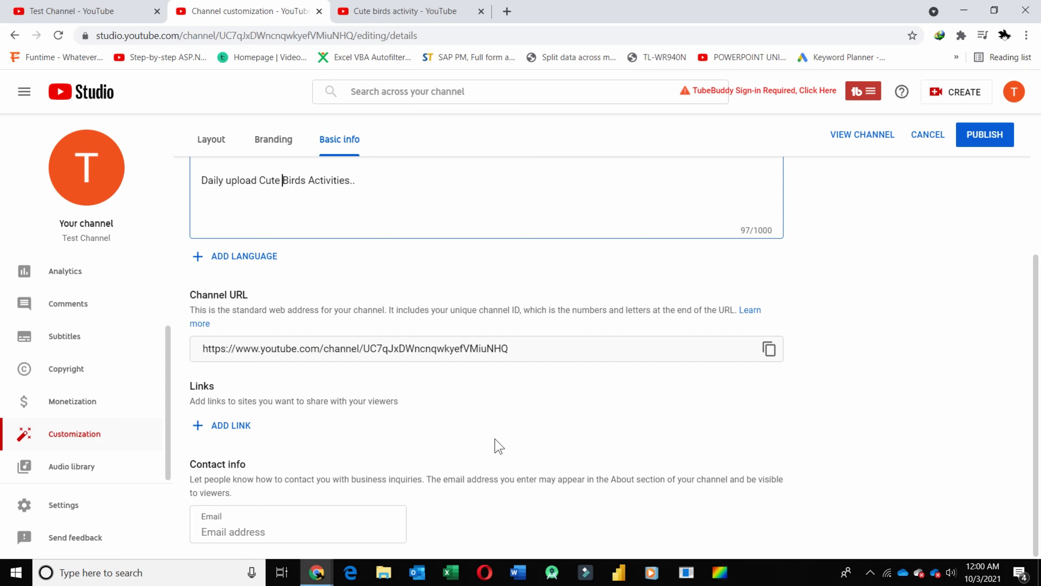
pyautogui.click(249, 429)
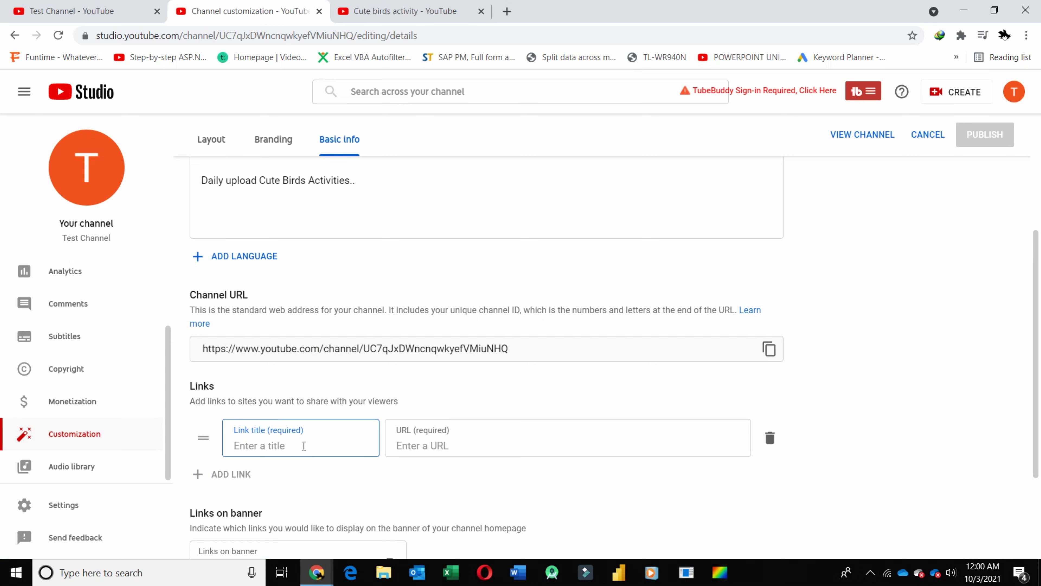
pyautogui.click(462, 447)
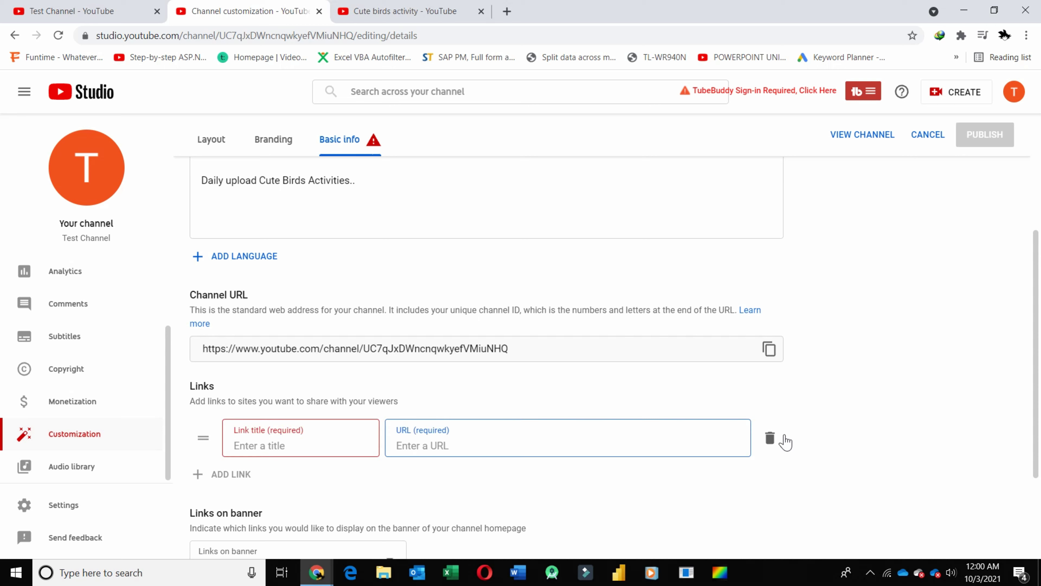
pyautogui.click(770, 437)
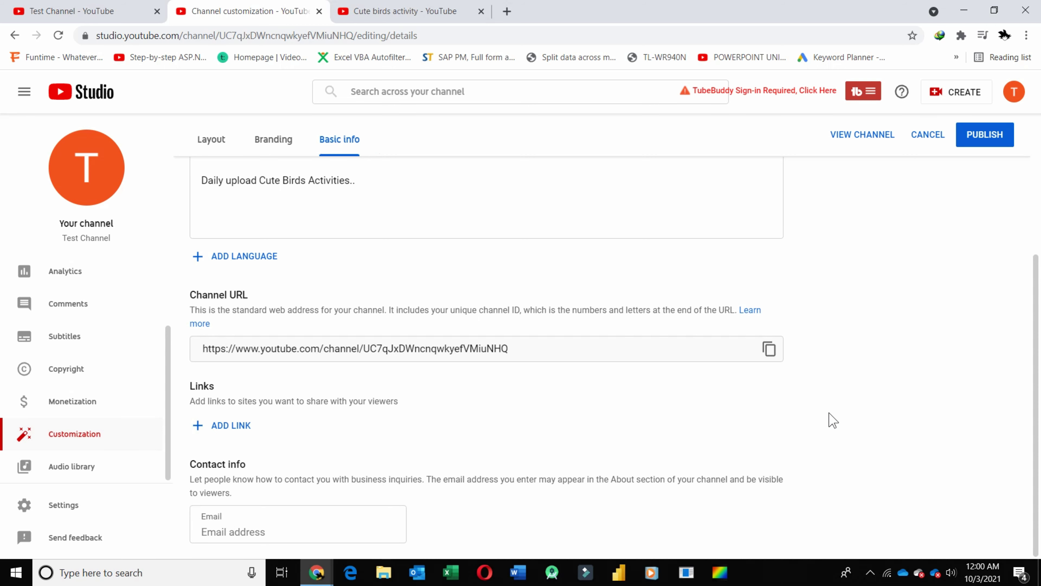
# - Publish the channel's name and description changes, and open the channel's page to check its new name
pyautogui.moveTo(1037, 345); pyautogui.dragTo(999, 132)
pyautogui.click(996, 171)
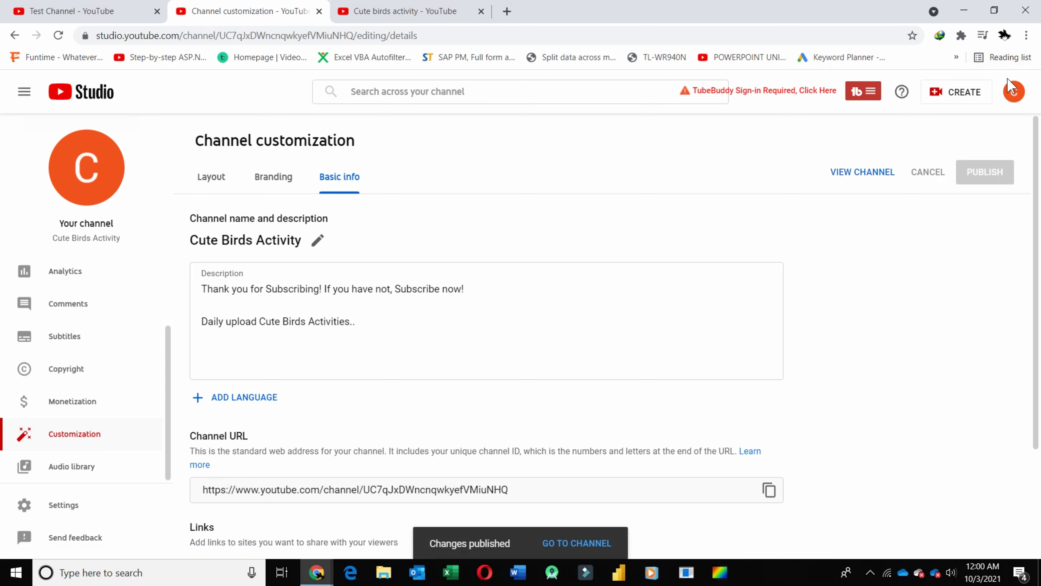
pyautogui.click(387, 12)
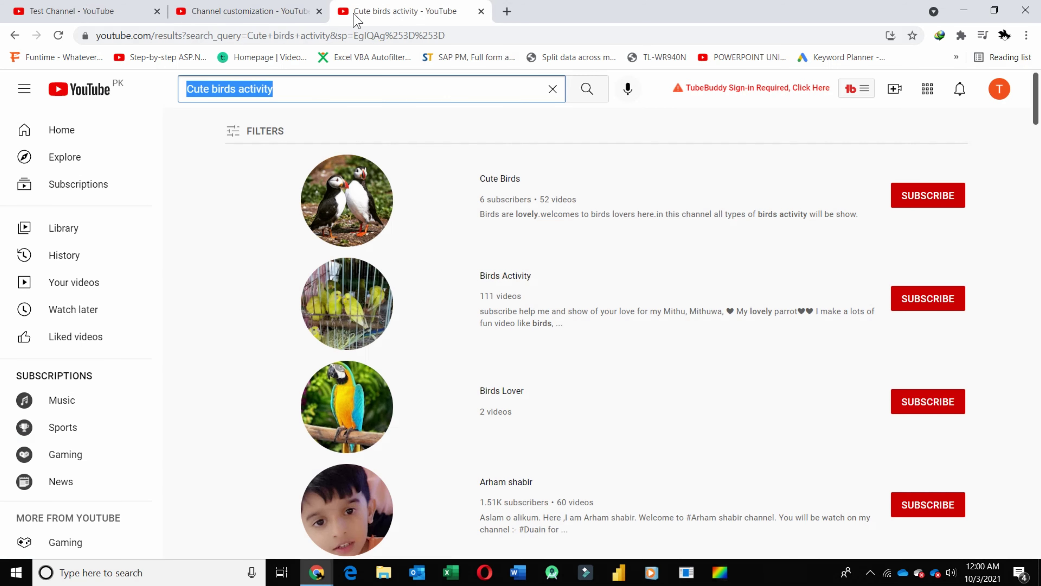
pyautogui.click(207, 17)
pyautogui.click(1013, 92)
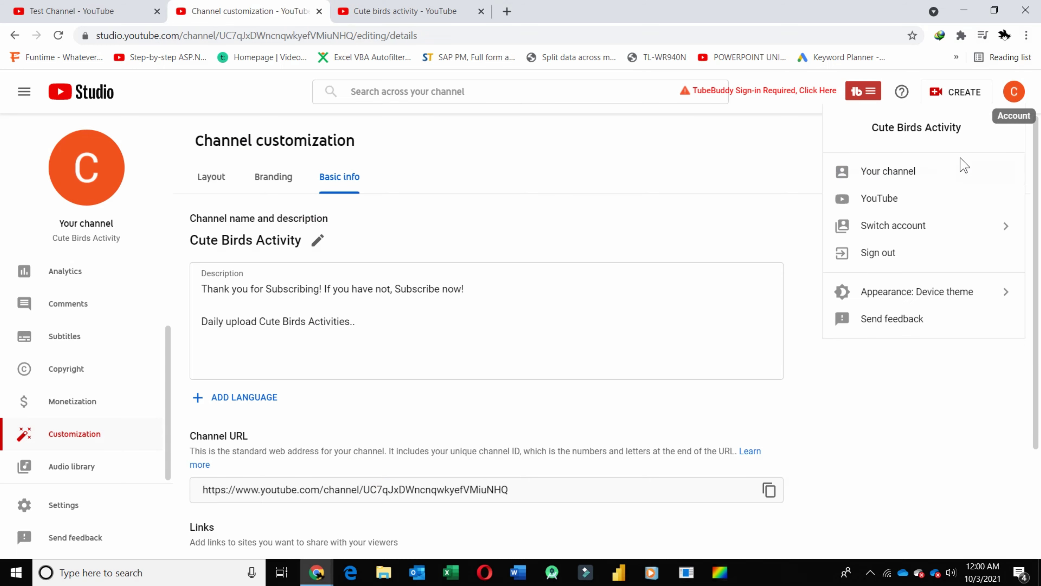
pyautogui.click(928, 181)
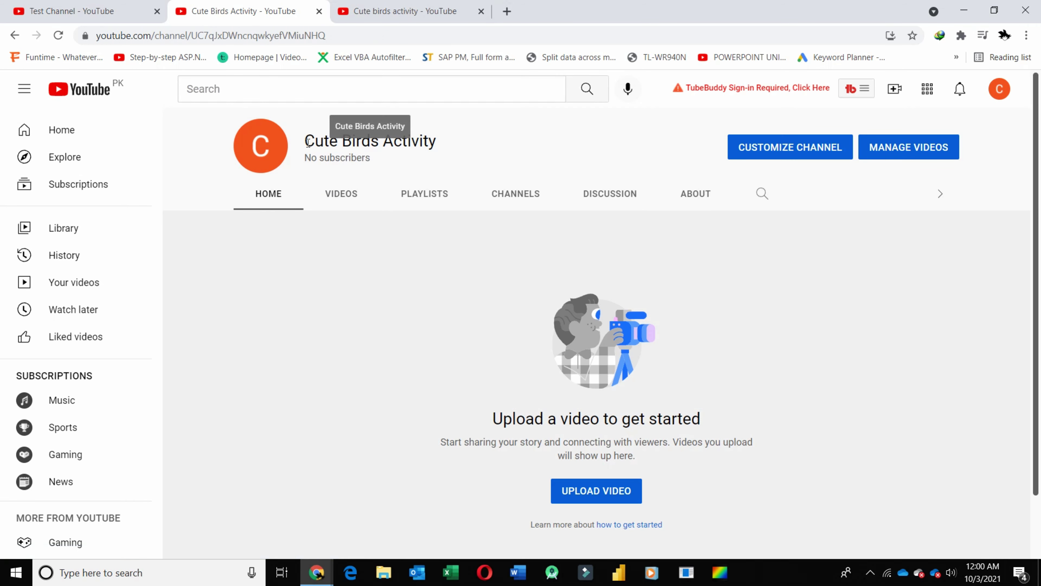
pyautogui.moveTo(309, 142); pyautogui.dragTo(465, 140)
pyautogui.click(471, 144)
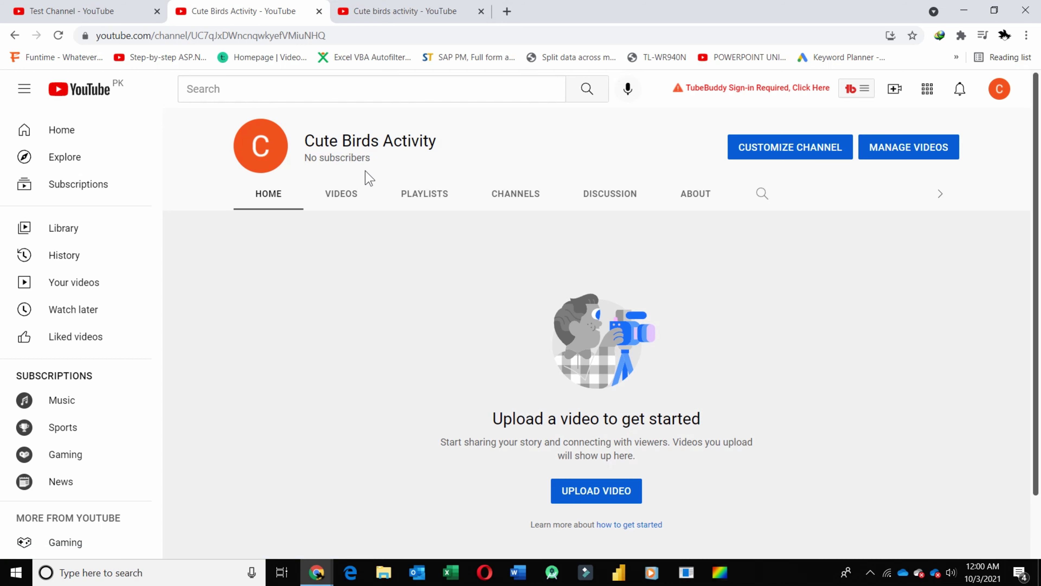
# - Search YouTube for "Cute birds activity", filter the results by channel, and look through them for the new channel
pyautogui.click(386, 9)
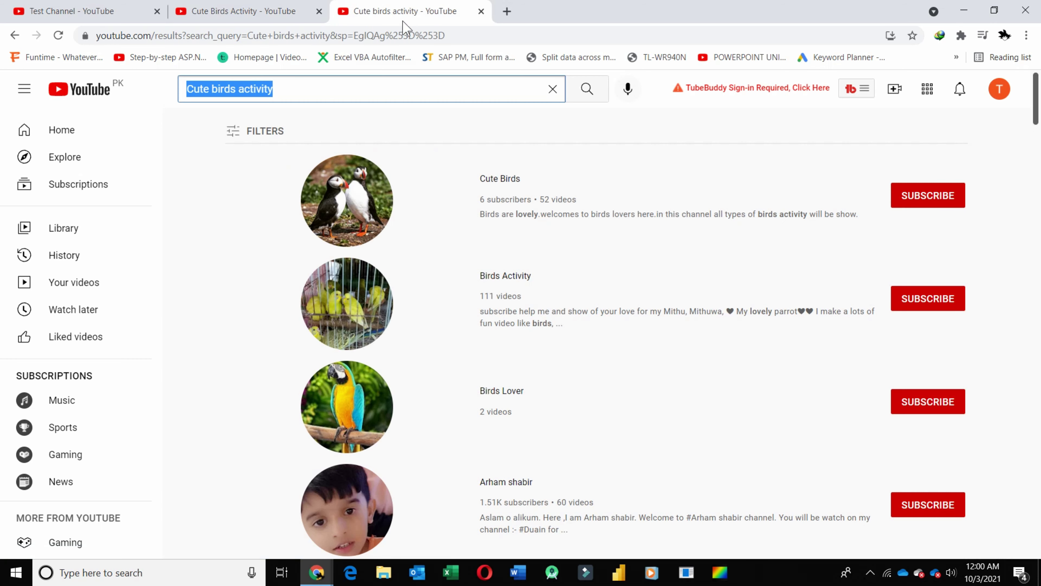
pyautogui.click(340, 93)
pyautogui.press('Return')
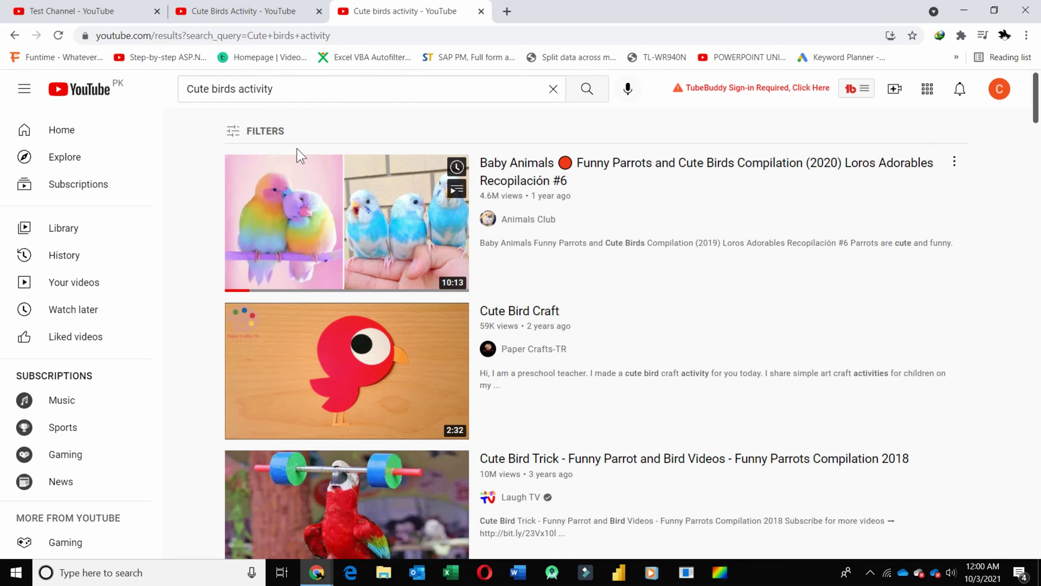
pyautogui.click(269, 131)
pyautogui.click(390, 219)
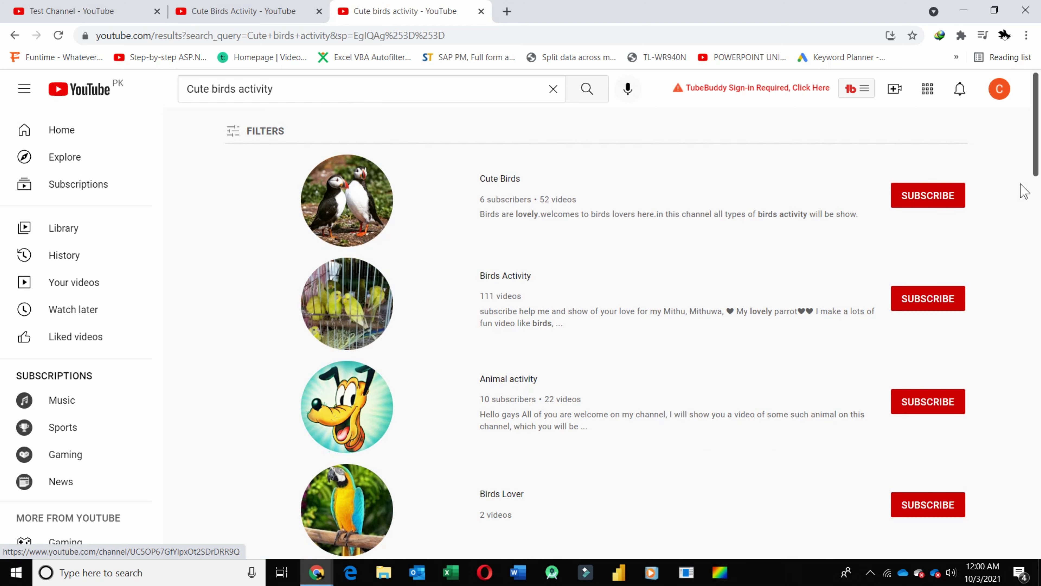
pyautogui.moveTo(1037, 145); pyautogui.dragTo(1039, 547)
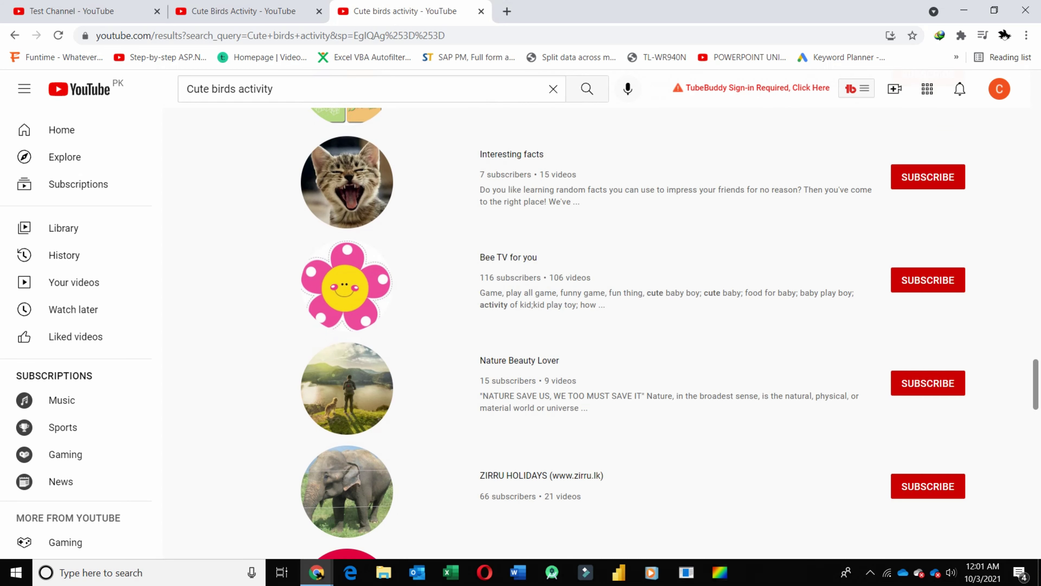
pyautogui.click(1040, 465)
pyautogui.scroll(-20, 1039, 465)
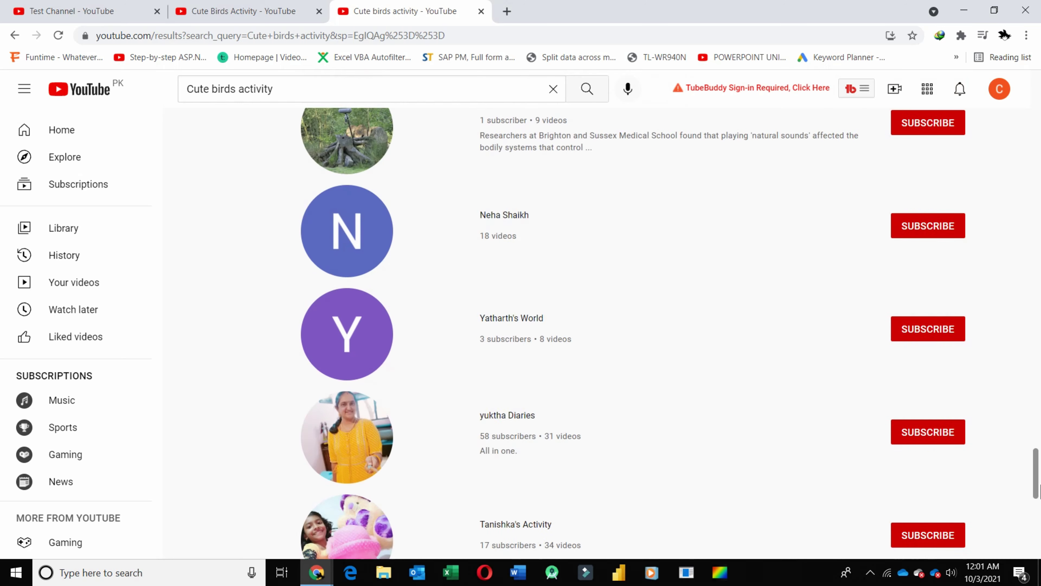
pyautogui.scroll(10, 1032, 529)
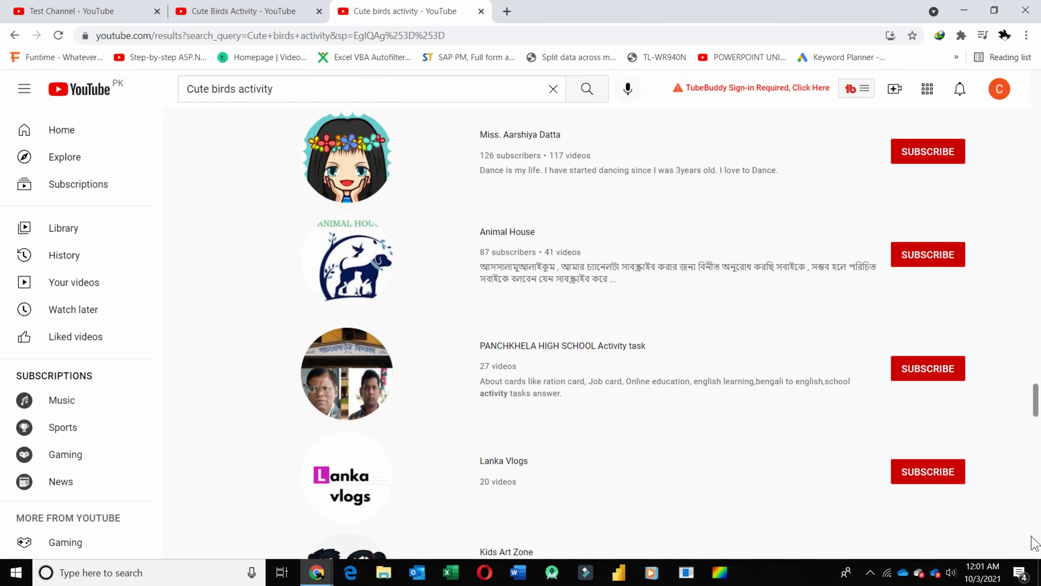
pyautogui.scroll(10, 1032, 478)
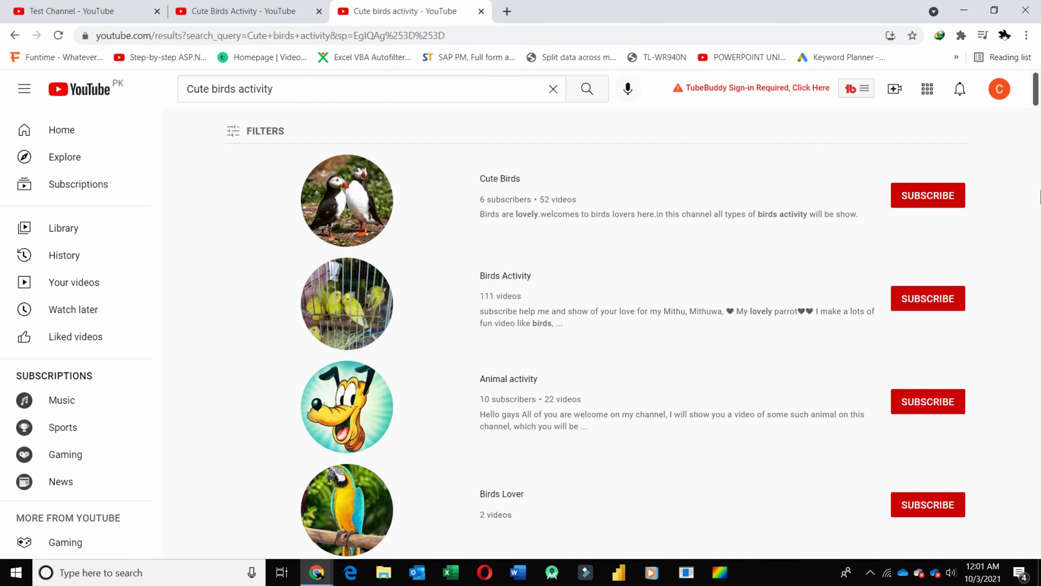
# - Review the upload date options in the search filters and clear the search text
pyautogui.click(275, 130)
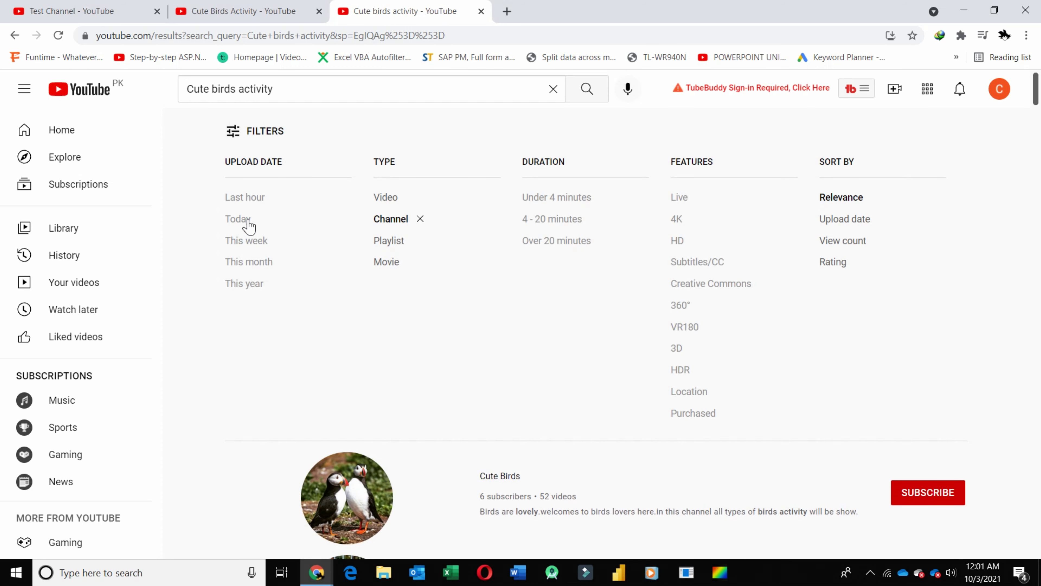
pyautogui.doubleClick(241, 225)
pyautogui.click(539, 283)
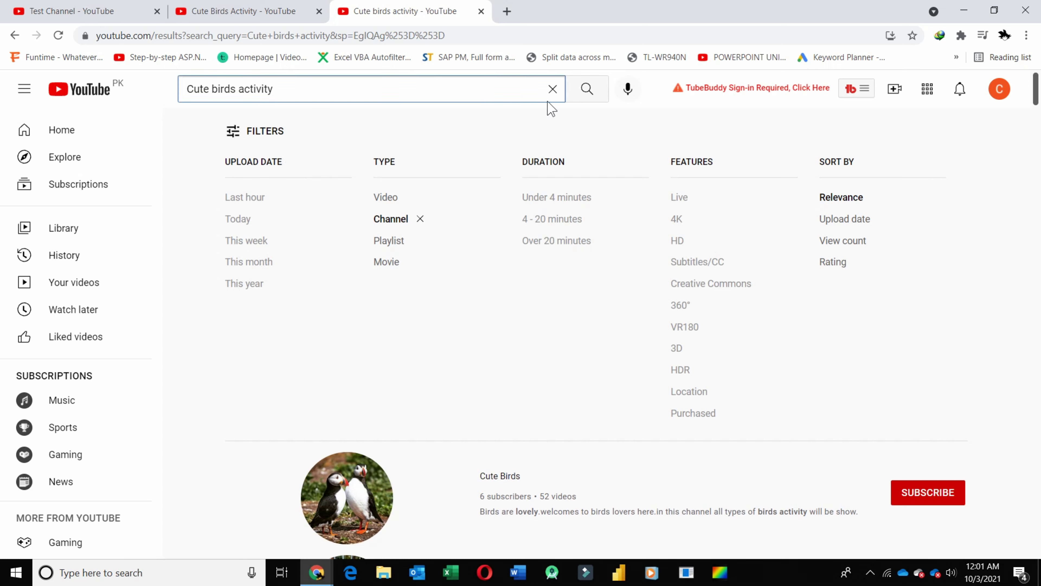
pyautogui.click(553, 89)
pyautogui.click(250, 132)
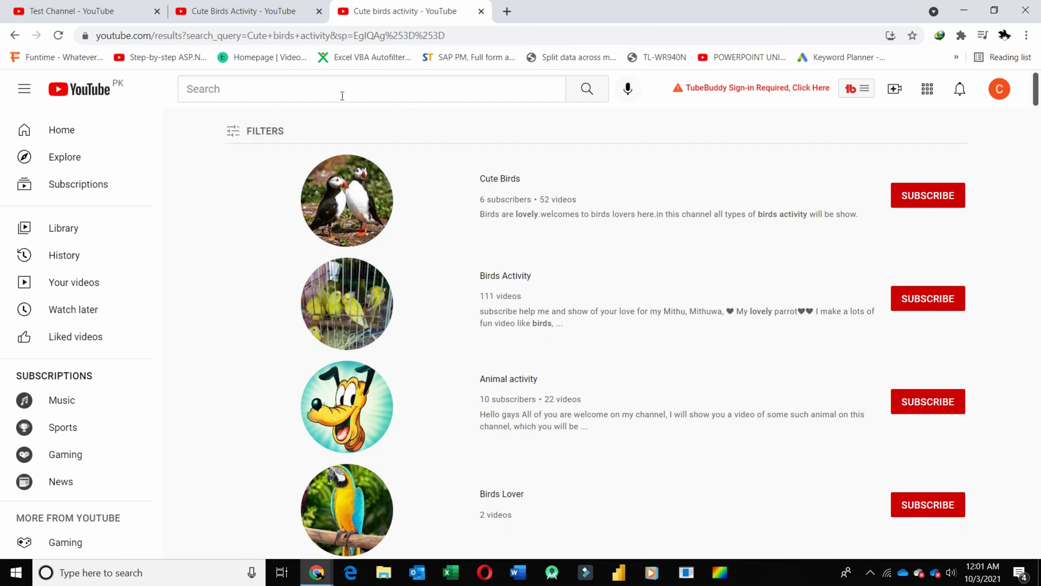
pyautogui.click(338, 90)
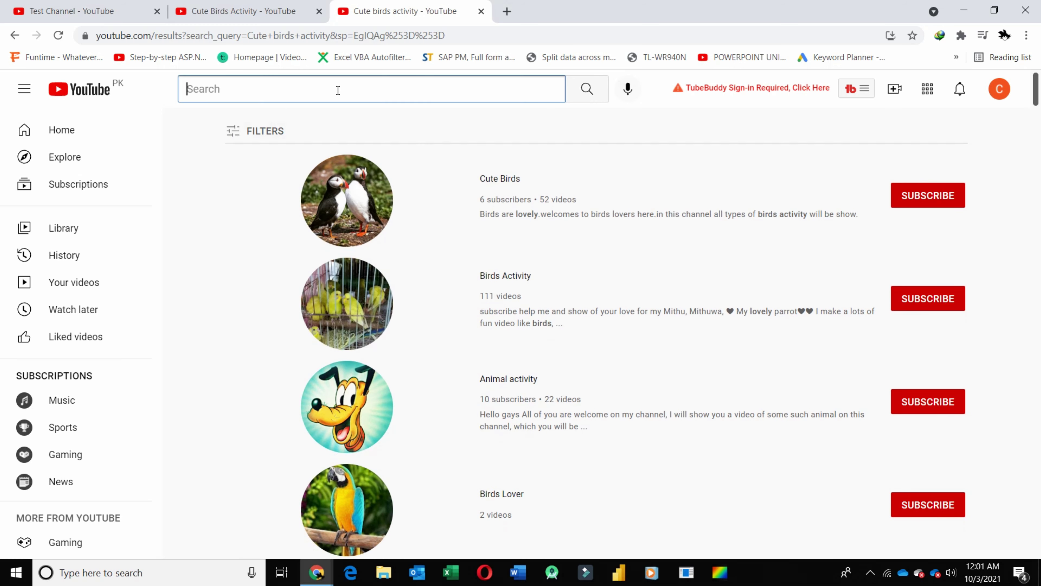
# - Return to the new channel's page and review the channel name in its header
pyautogui.click(280, 16)
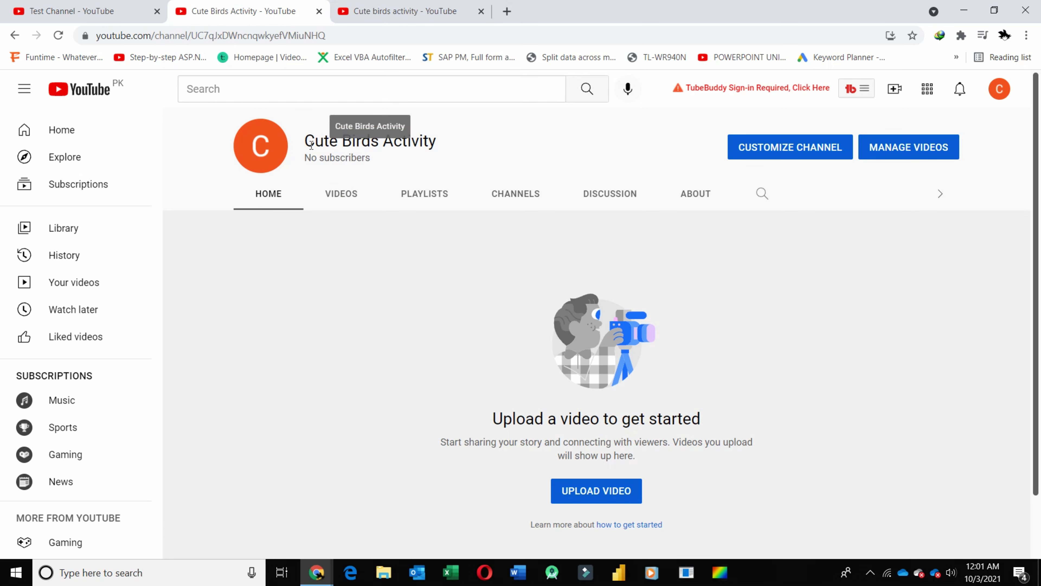
pyautogui.moveTo(311, 145); pyautogui.dragTo(566, 156)
pyautogui.click(515, 154)
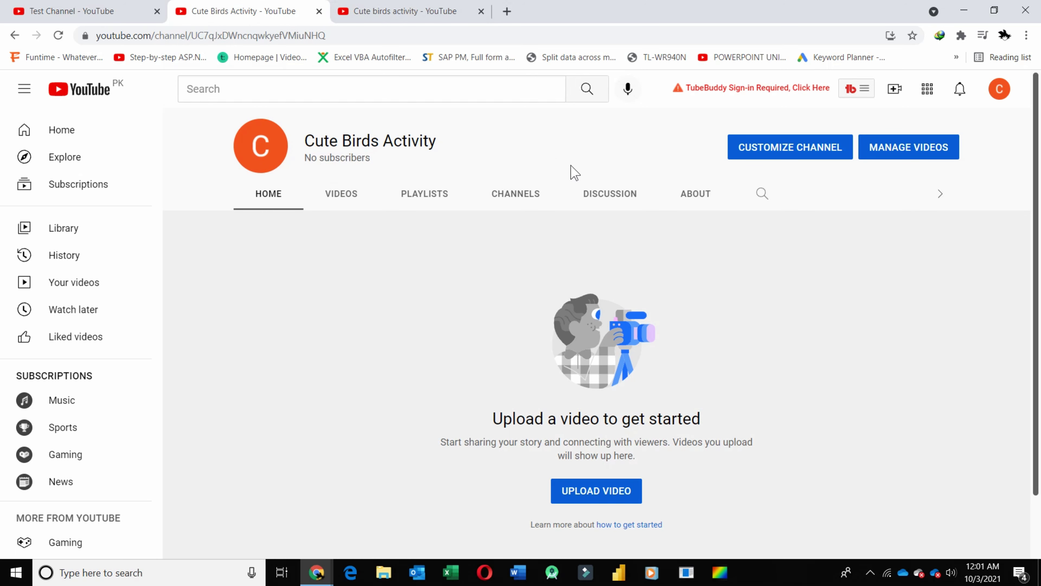
# - Minimize both browser windows to show the desktop
pyautogui.click(971, 4)
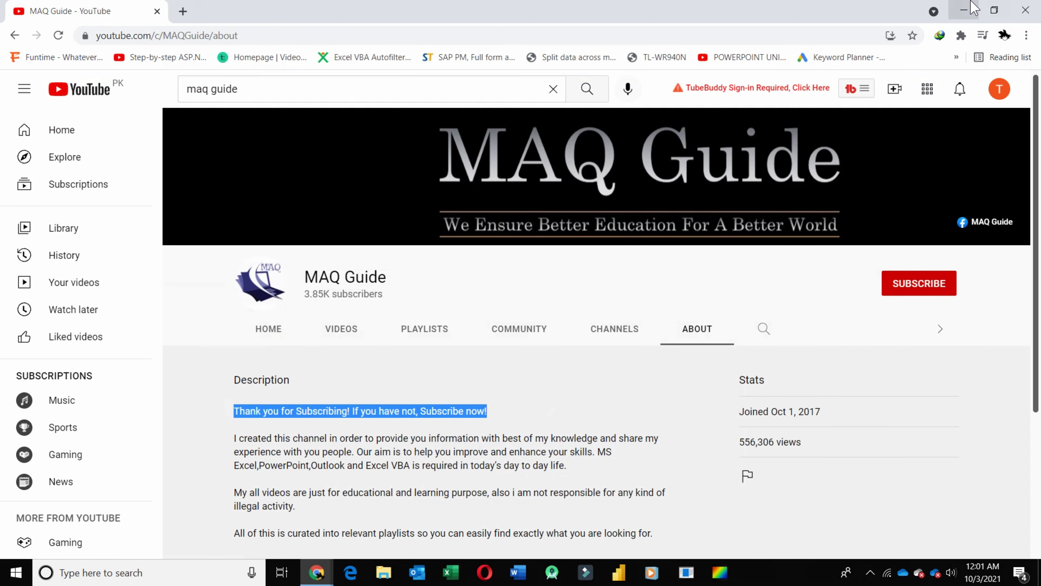
pyautogui.click(971, 4)
pyautogui.moveTo(144, 192); pyautogui.dragTo(905, 421)
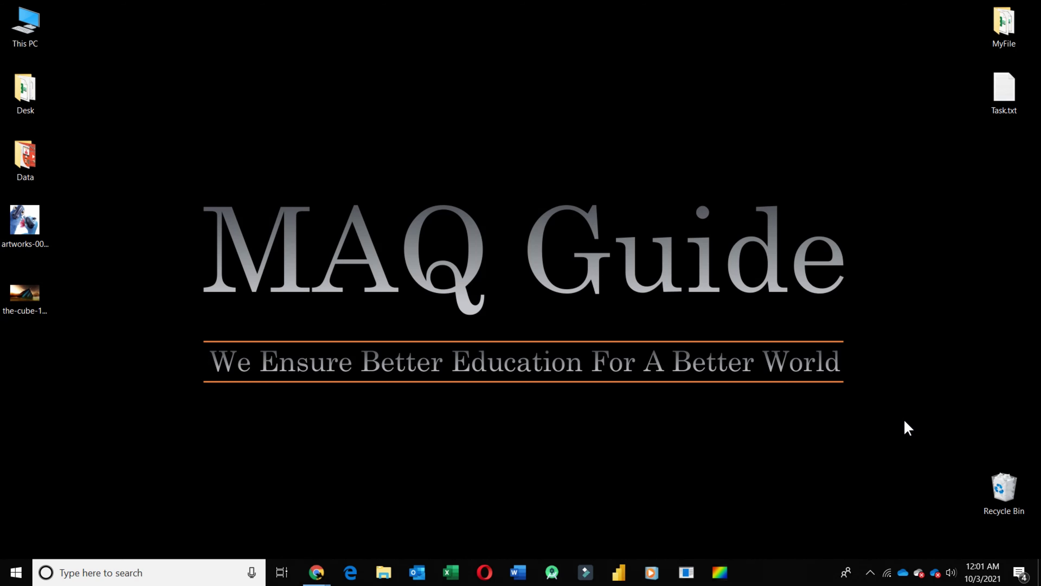